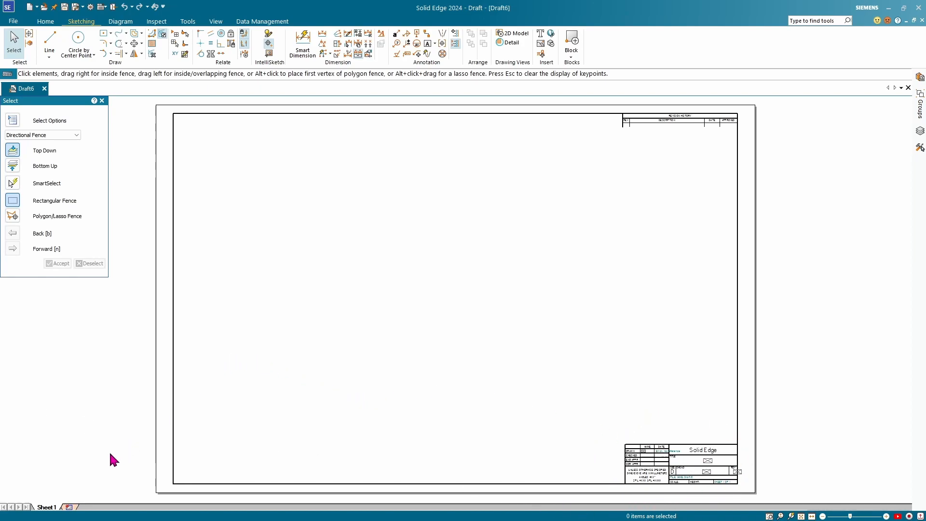
Assign Sheet1 the A-Sheet background in Sheet Setup and save it as the default
{"action": "right_click", "coordinate": [51, 508]}
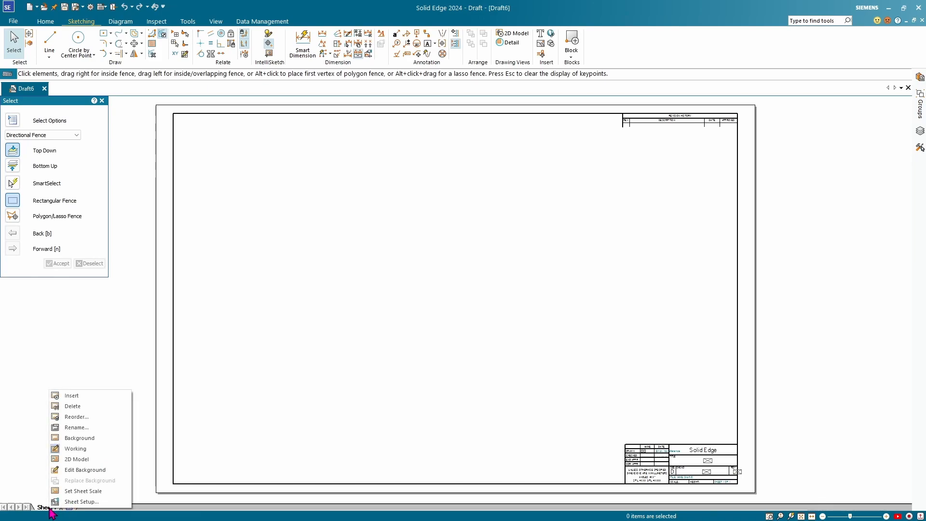
{"action": "left_click", "coordinate": [80, 501]}
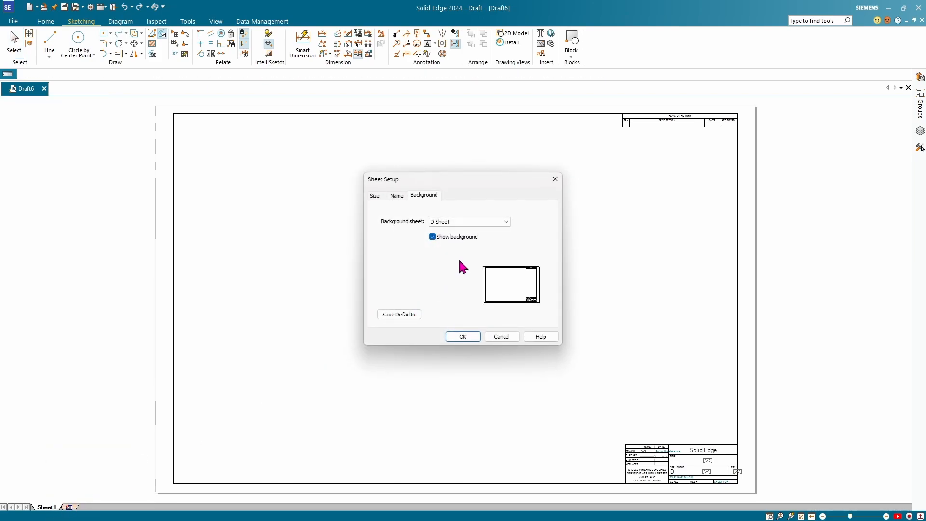
{"action": "left_click", "coordinate": [445, 221]}
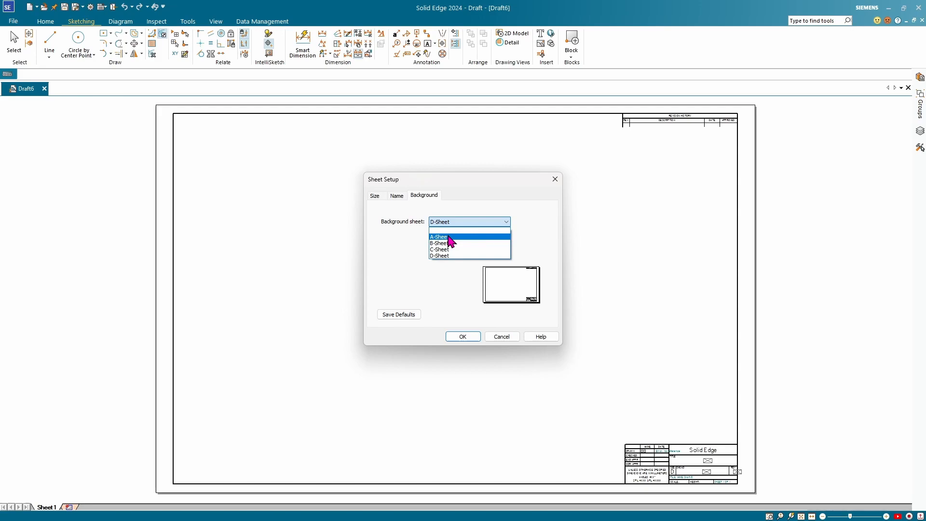
{"action": "left_click", "coordinate": [450, 238]}
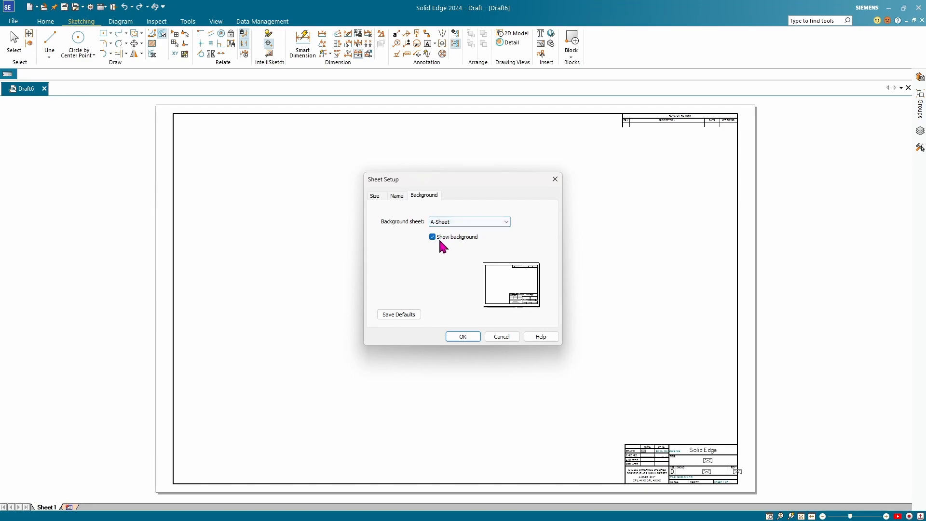
{"action": "left_click", "coordinate": [398, 315]}
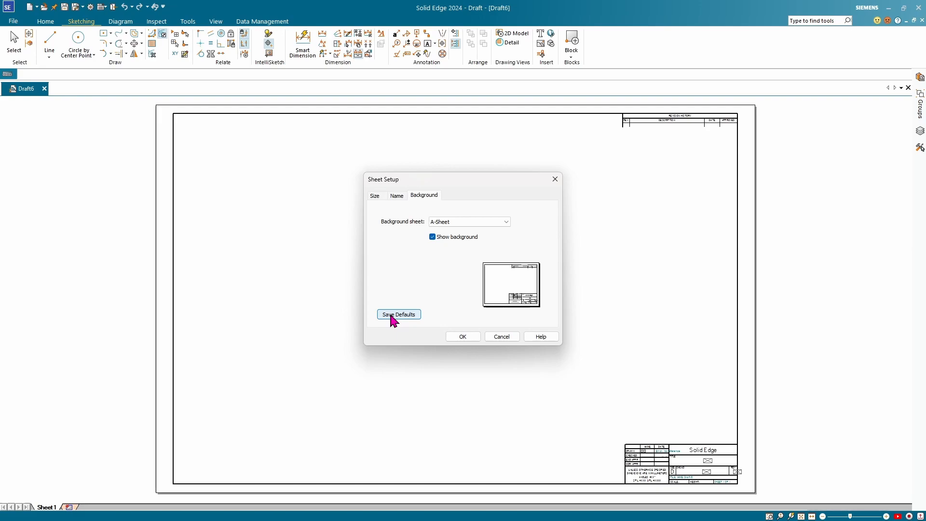
{"action": "left_click", "coordinate": [463, 337]}
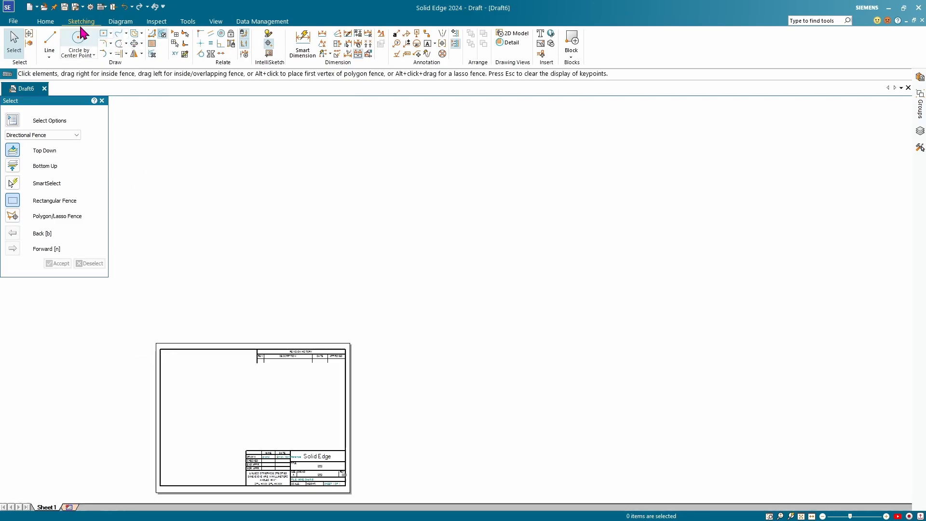
Start the View Wizard with Part2.par as the source model
{"action": "left_click", "coordinate": [45, 21]}
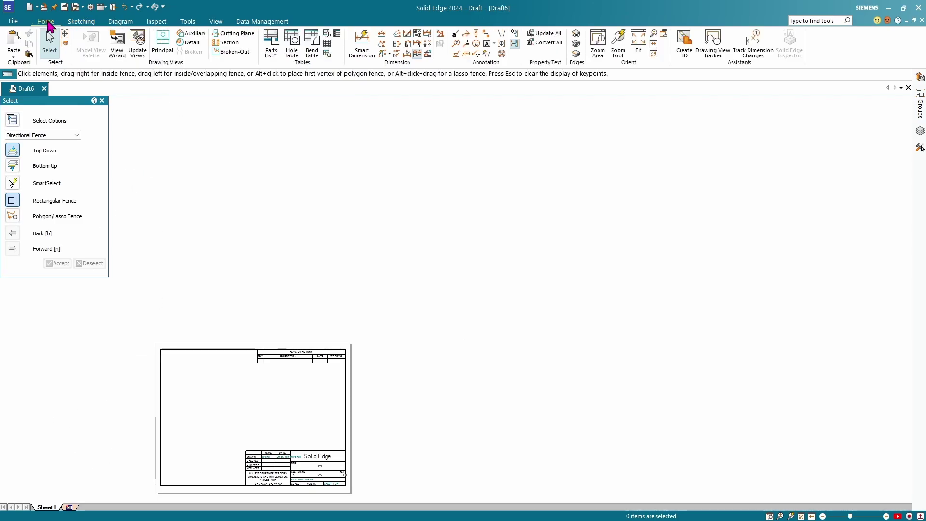
{"action": "left_click", "coordinate": [118, 45]}
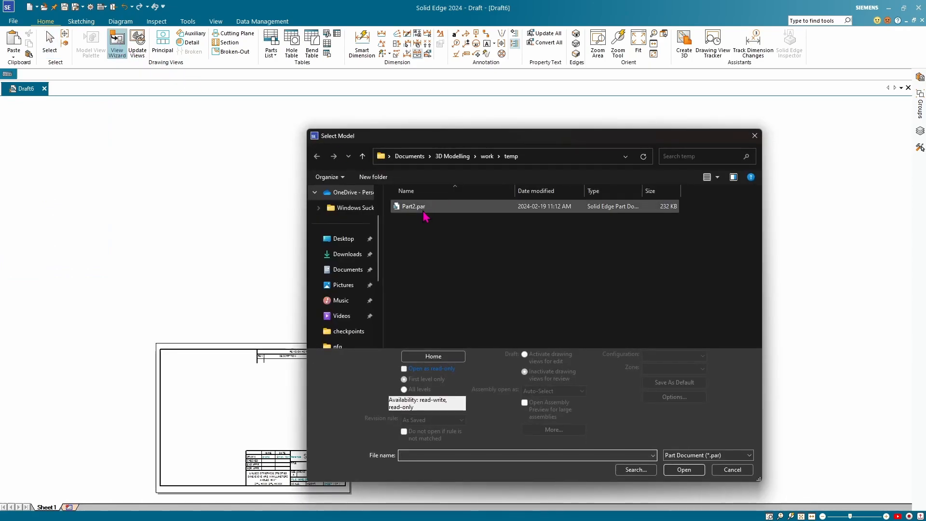
{"action": "left_click", "coordinate": [414, 207]}
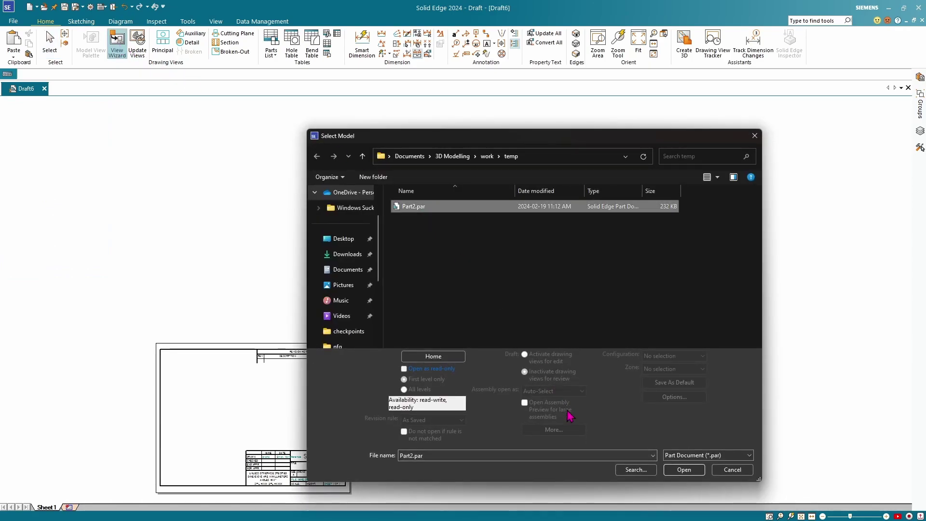
{"action": "left_click", "coordinate": [684, 469]}
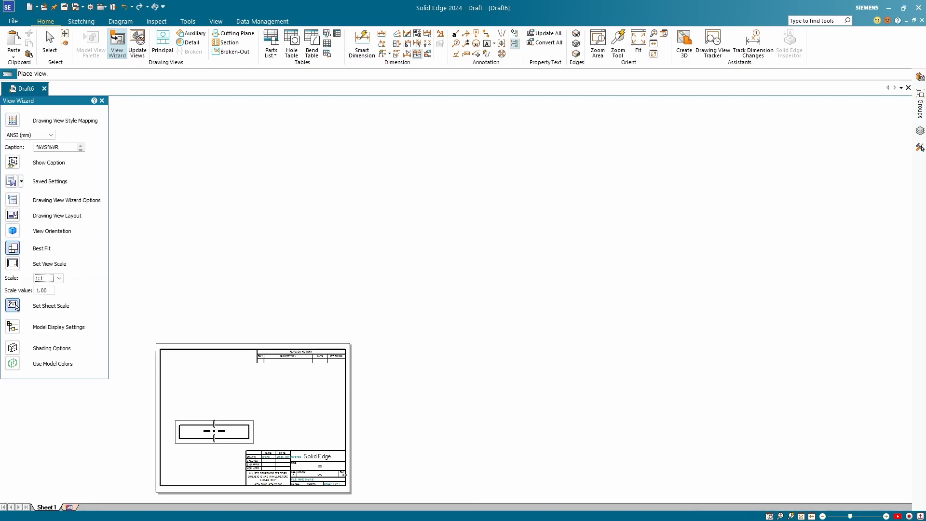
Place the base view lower left with projected views, then fit the sheet
{"action": "left_click", "coordinate": [212, 428]}
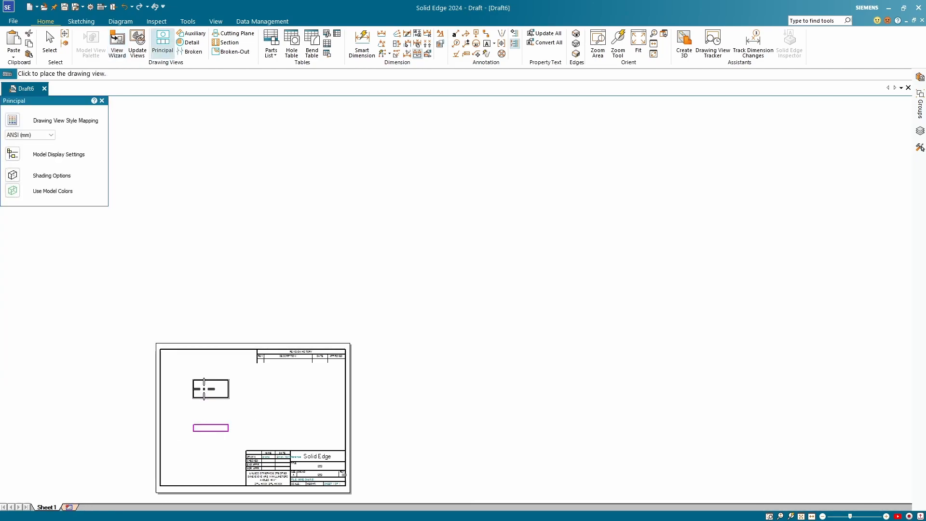
{"action": "left_click", "coordinate": [264, 427]}
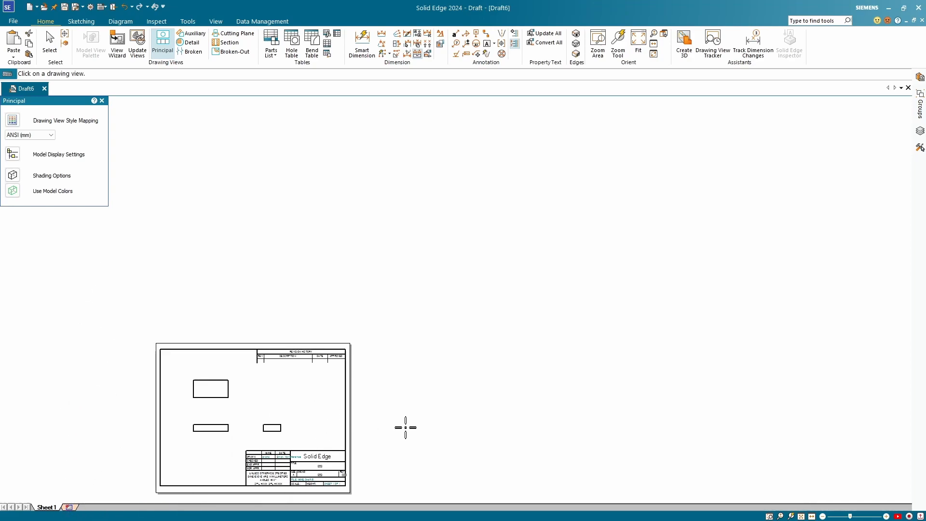
{"action": "left_click", "coordinate": [801, 515]}
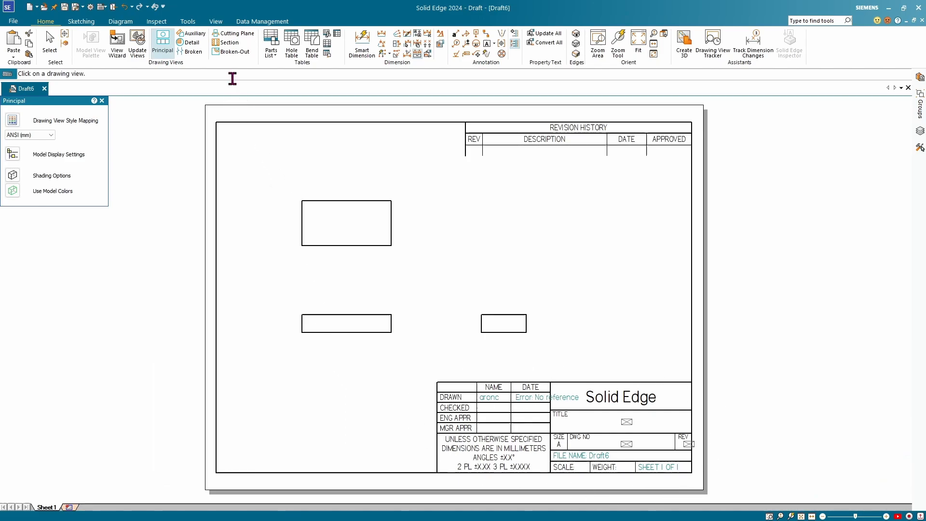
Turn on Background under Sheet Views so the A-Sheet to D-Sheet tabs appear
{"action": "left_click", "coordinate": [215, 21]}
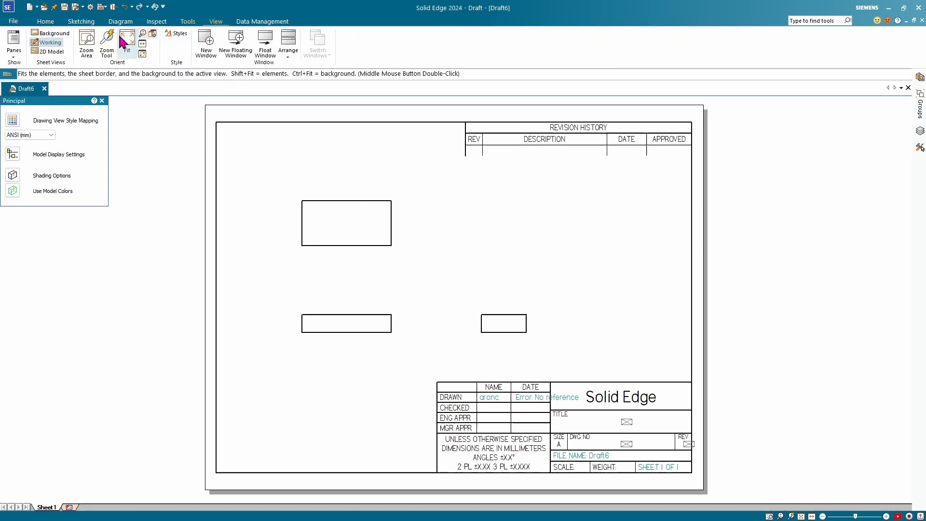
{"action": "left_click", "coordinate": [51, 33]}
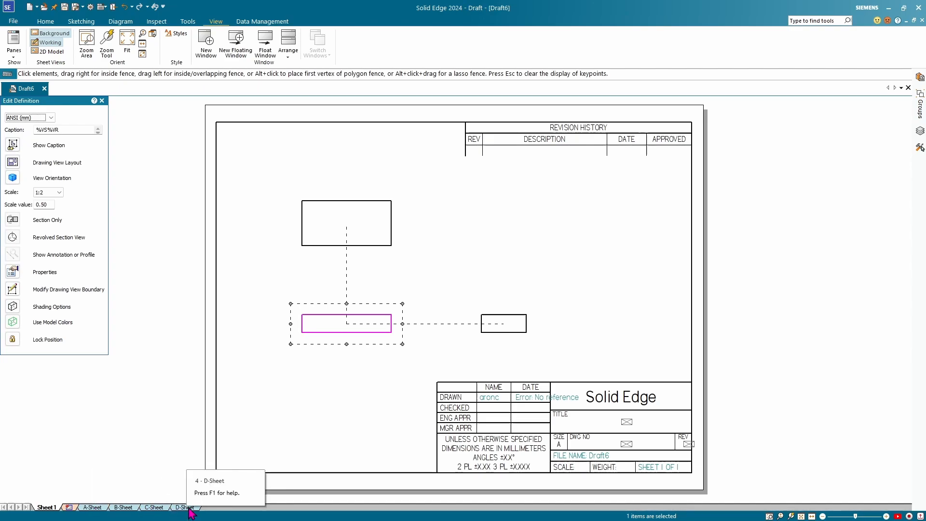
Sketch a large circle and a smaller overlapping circle on the A-Sheet background
{"action": "left_click", "coordinate": [93, 507]}
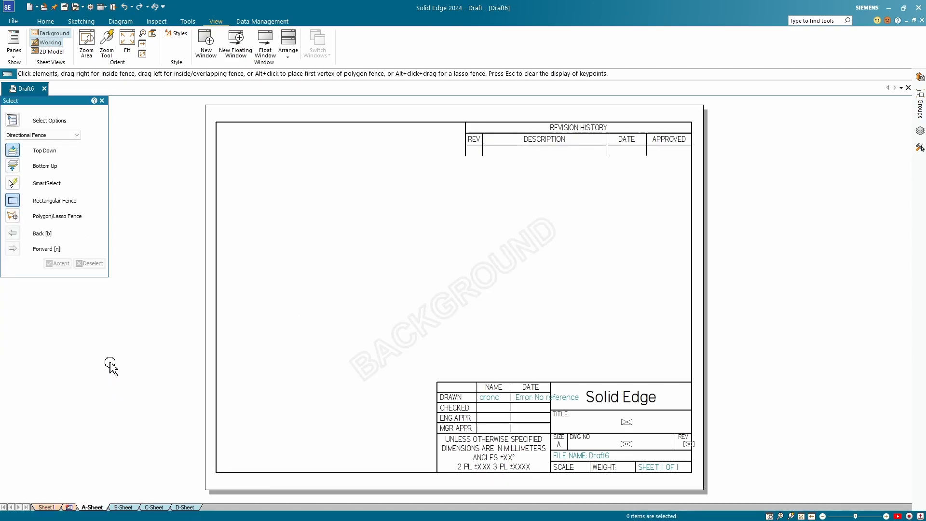
{"action": "key", "text": "Escape"}
{"action": "left_click", "coordinate": [597, 402]}
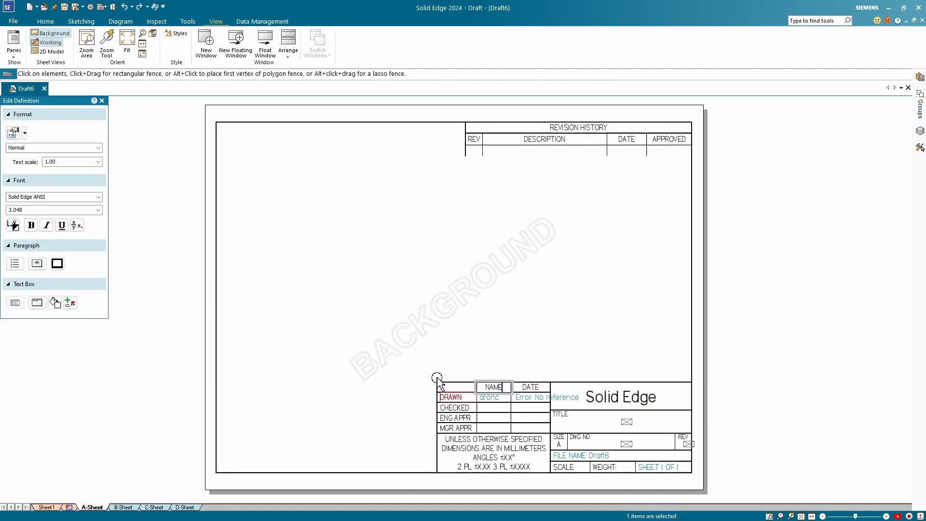
{"action": "left_click", "coordinate": [316, 210]}
{"action": "left_click", "coordinate": [50, 20]}
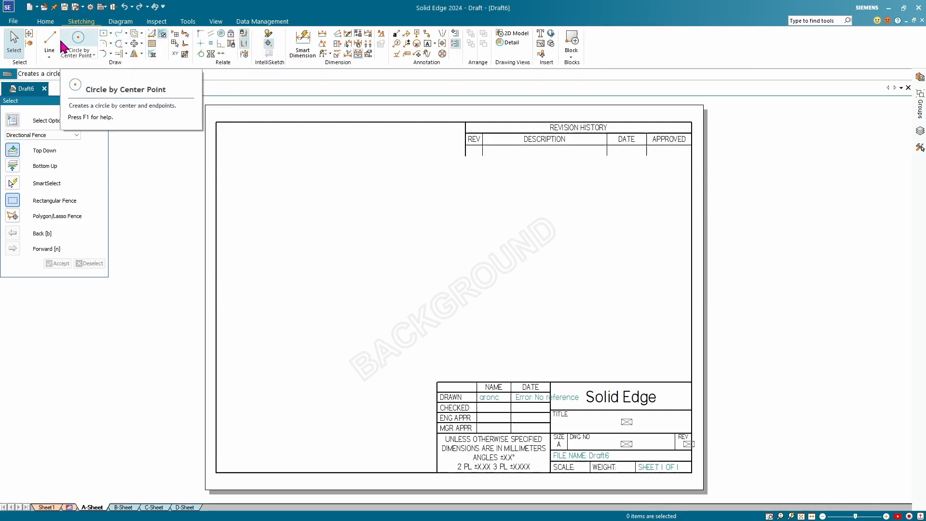
{"action": "left_click", "coordinate": [78, 44]}
{"action": "left_click_drag", "start_coordinate": [326, 231], "coordinate": [422, 317]}
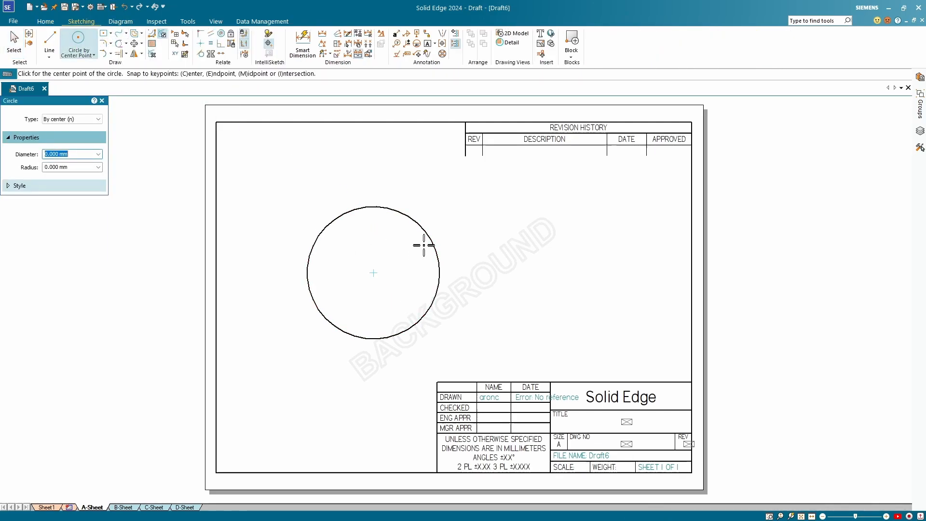
{"action": "left_click_drag", "start_coordinate": [409, 286], "coordinate": [391, 312]}
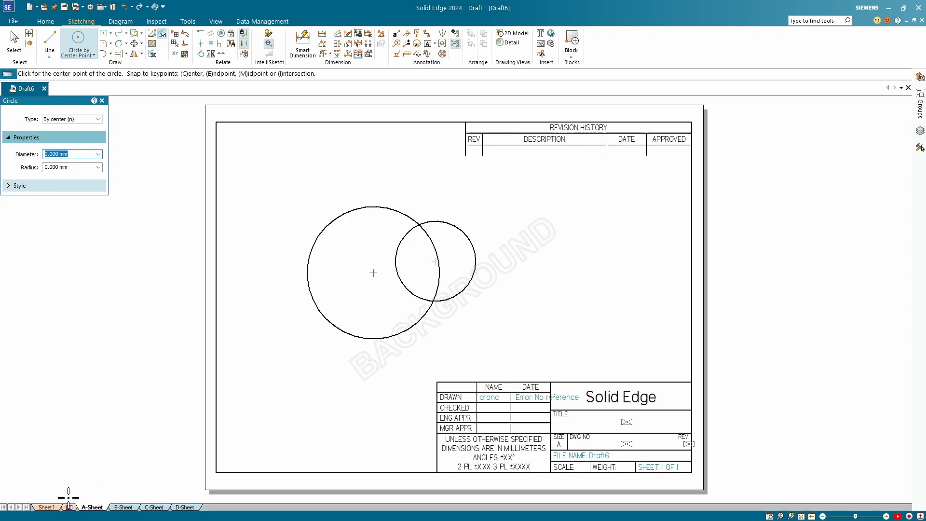
Check the circles behind the views on Sheet1 and move the small circle to the right
{"action": "left_click", "coordinate": [46, 506]}
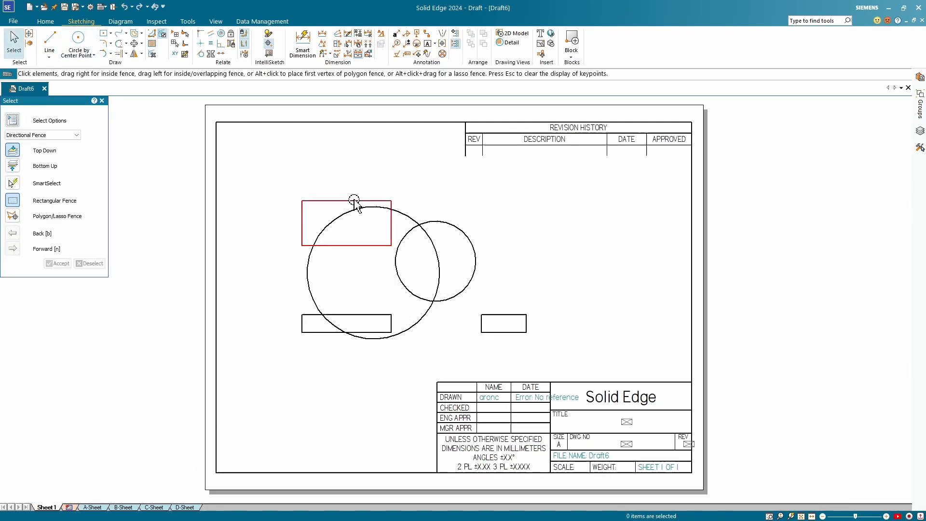
{"action": "left_click", "coordinate": [358, 207]}
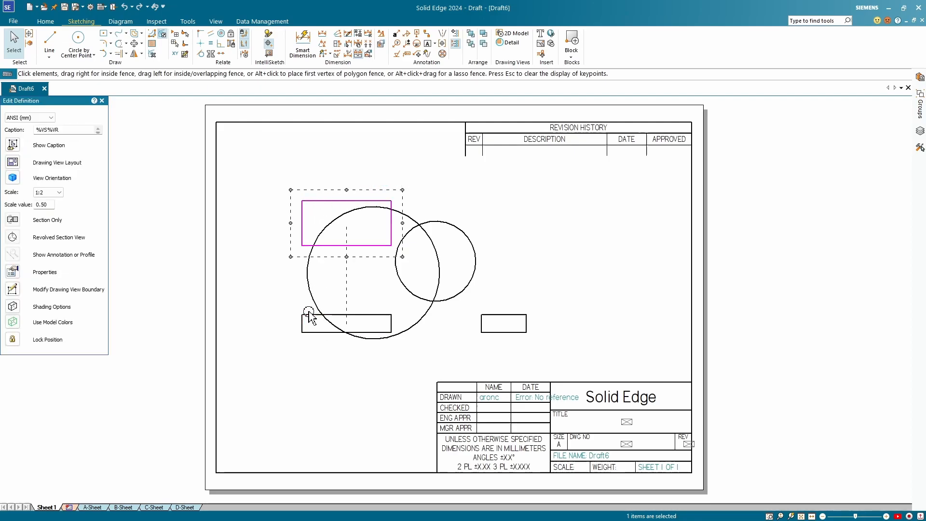
{"action": "left_click", "coordinate": [319, 328]}
{"action": "left_click", "coordinate": [517, 322]}
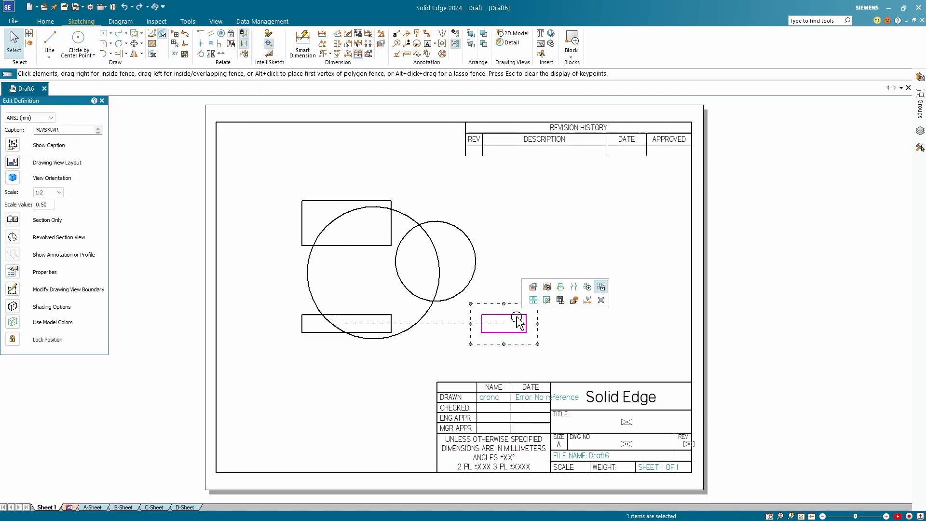
{"action": "left_click", "coordinate": [93, 507]}
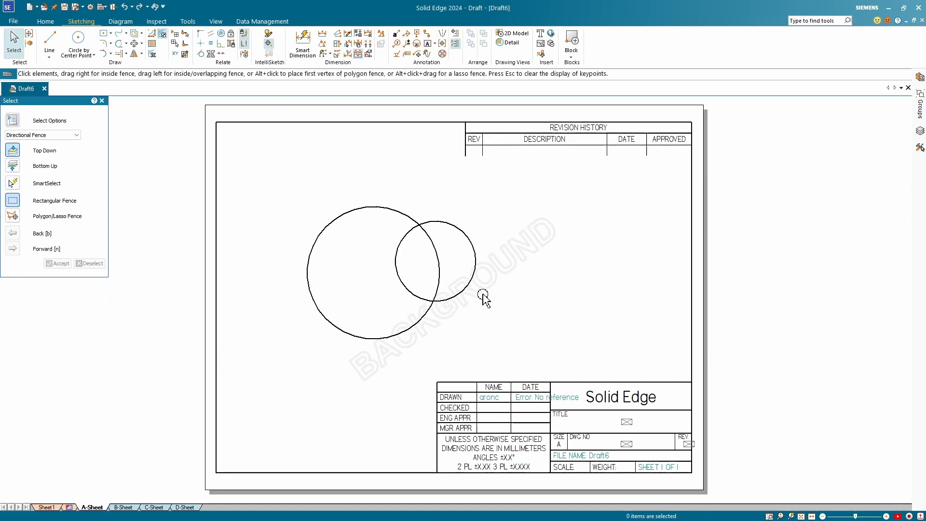
{"action": "left_click_drag", "start_coordinate": [475, 290], "coordinate": [620, 286]}
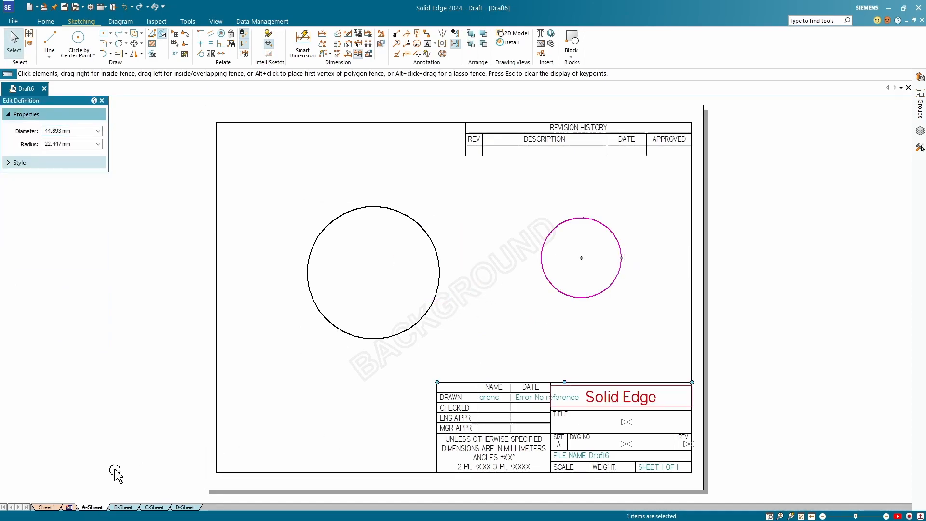
{"action": "left_click", "coordinate": [48, 506]}
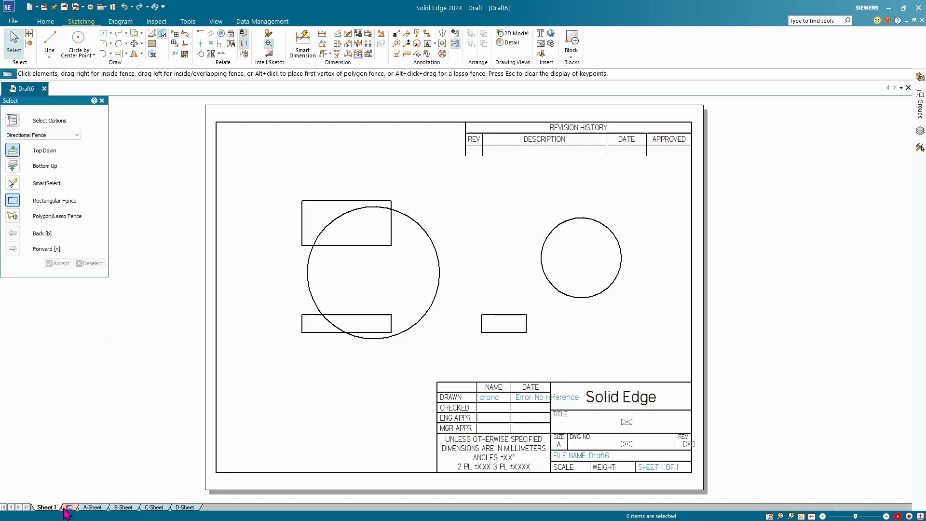
{"action": "left_click", "coordinate": [92, 508]}
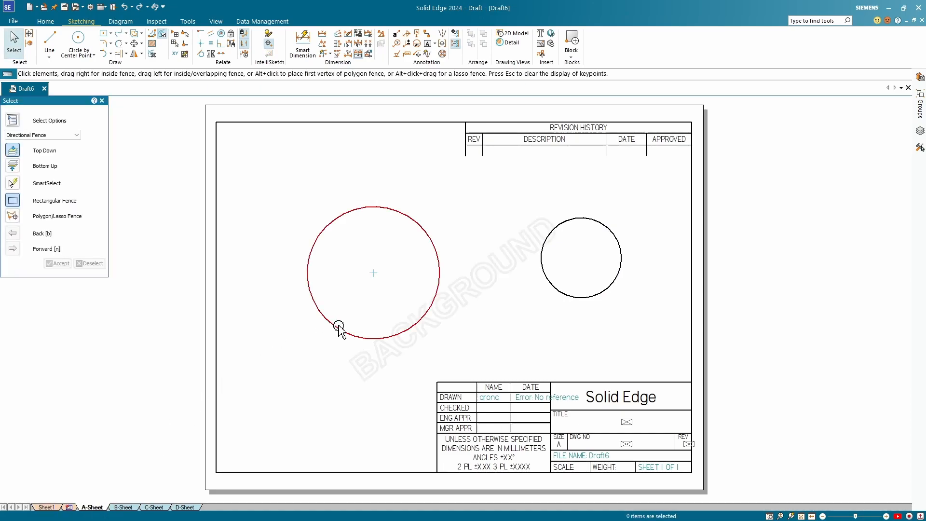
Delete the small circle and then the large circle from the A-Sheet background
{"action": "left_click", "coordinate": [384, 335]}
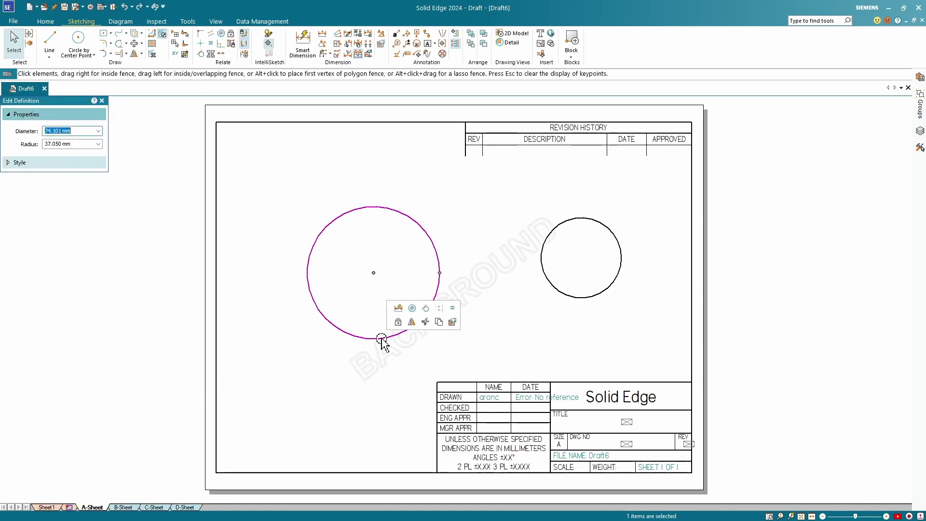
{"action": "left_click", "coordinate": [570, 298]}
{"action": "key", "text": "Delete"}
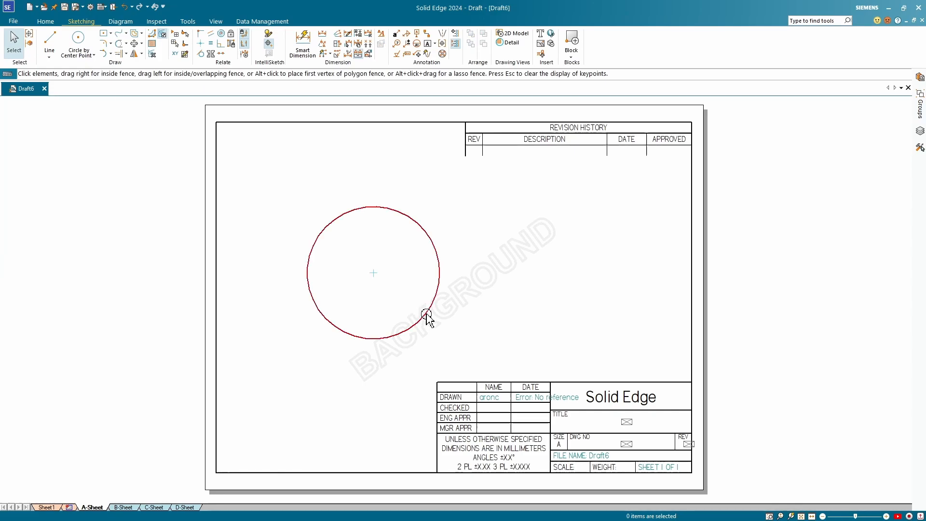
{"action": "left_click", "coordinate": [427, 317]}
{"action": "key", "text": "Delete"}
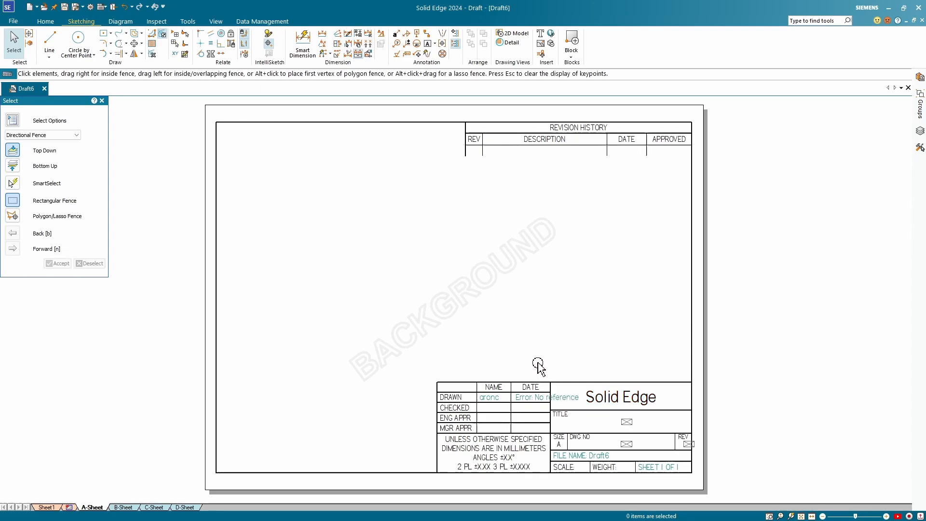
Replace the large 'Solid Edge' title text with 'Hi Mom' and select the drawn-by name
{"action": "double_click", "coordinate": [640, 396]}
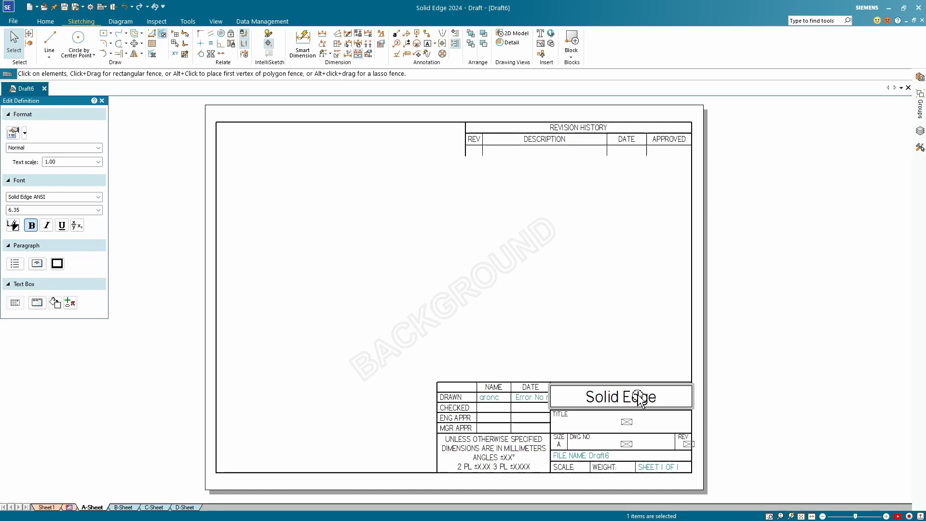
{"action": "left_click_drag", "start_coordinate": [682, 397], "coordinate": [576, 397]}
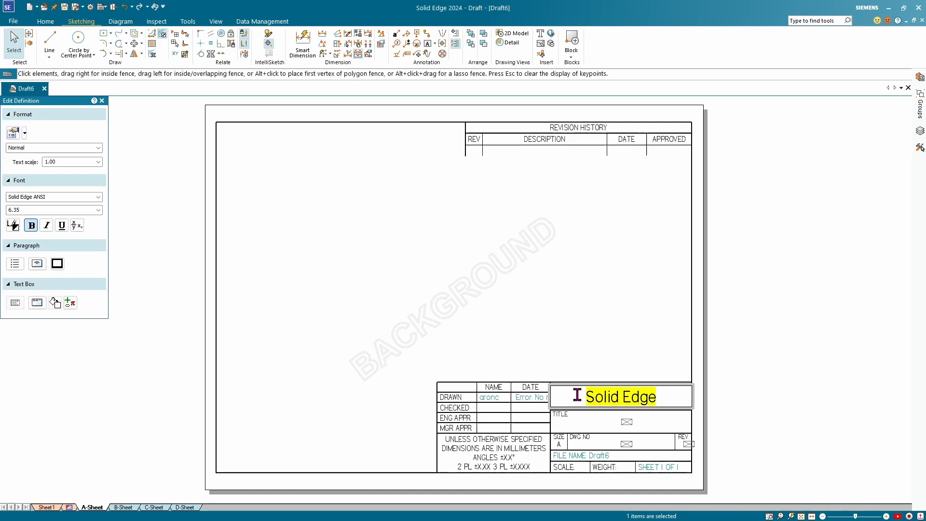
{"action": "type", "text": "Hi"}
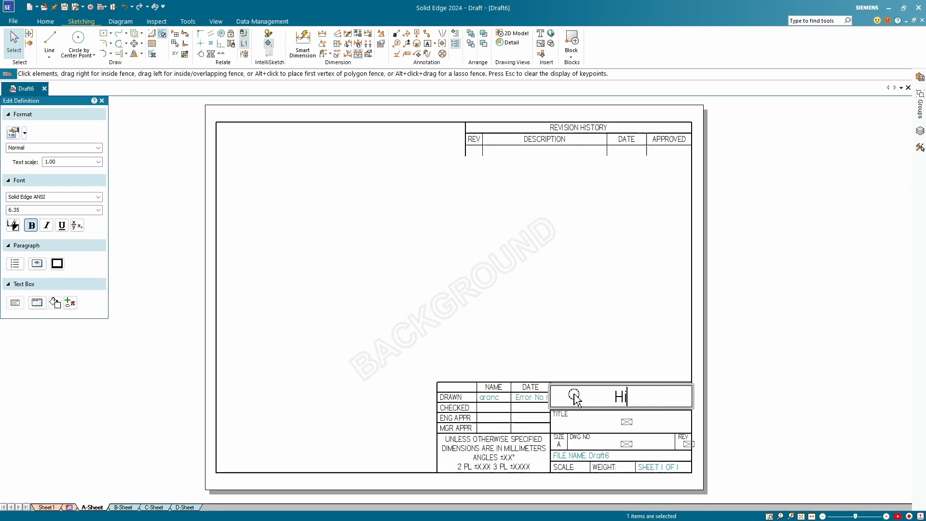
{"action": "type", "text": " Mom"}
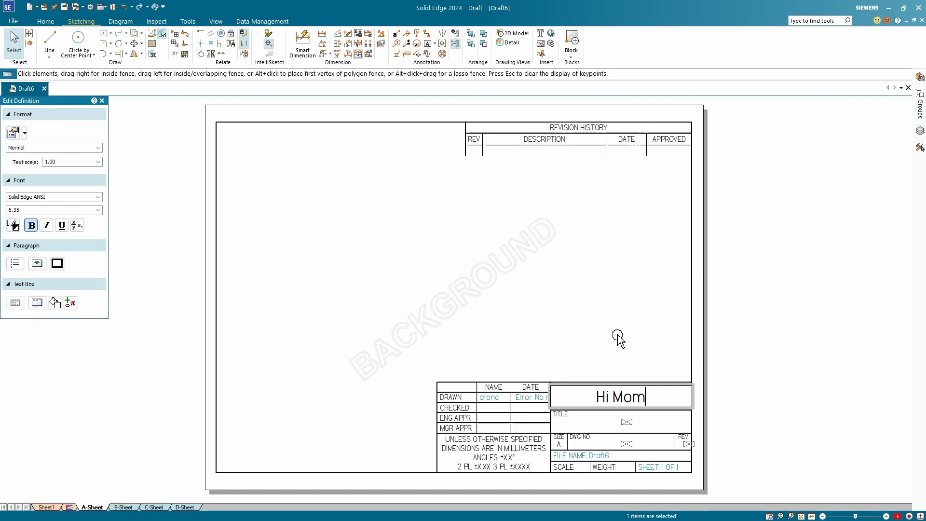
{"action": "left_click", "coordinate": [620, 338]}
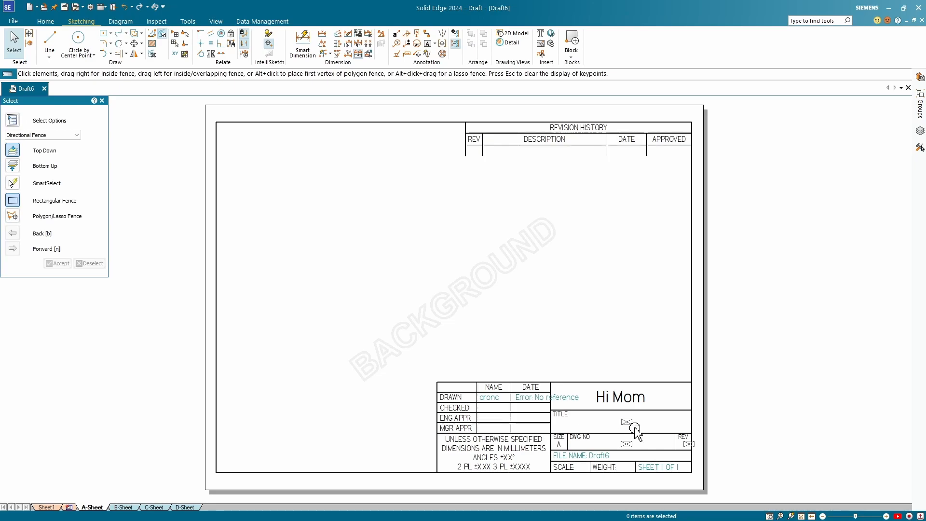
{"action": "left_click", "coordinate": [489, 399]}
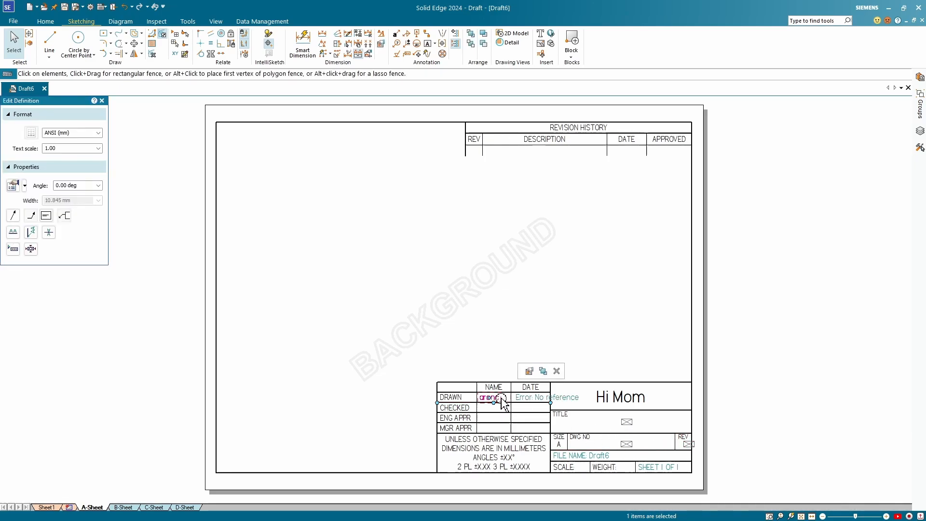
Review the name callout's property tabs and return to its text settings
{"action": "double_click", "coordinate": [506, 397]}
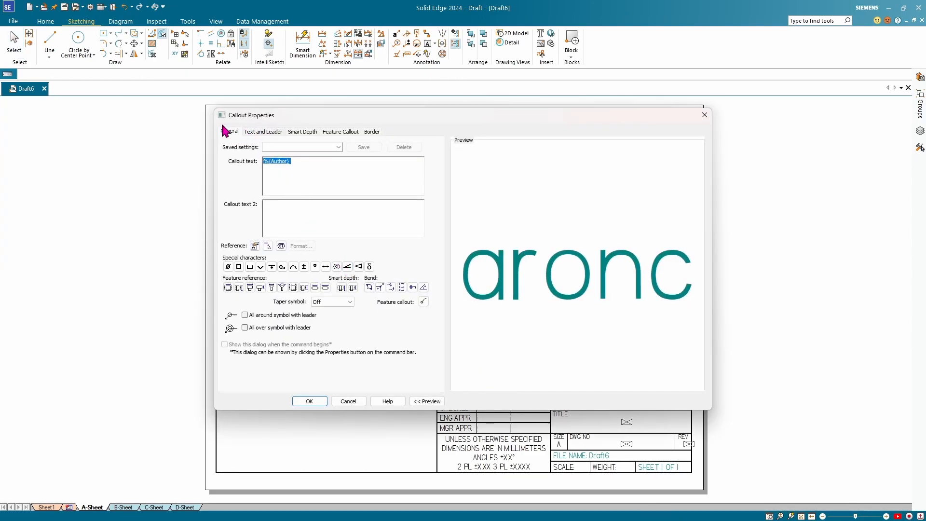
{"action": "left_click", "coordinate": [264, 132]}
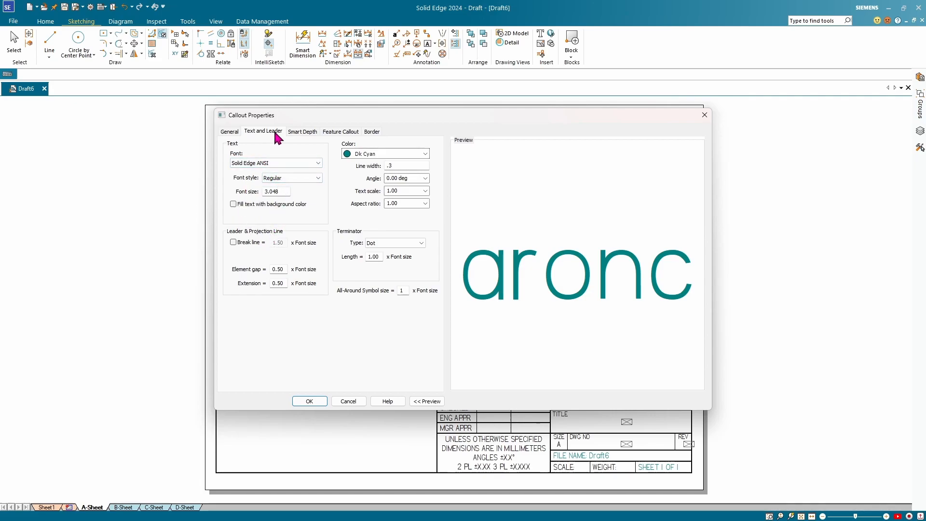
{"action": "left_click", "coordinate": [301, 132]}
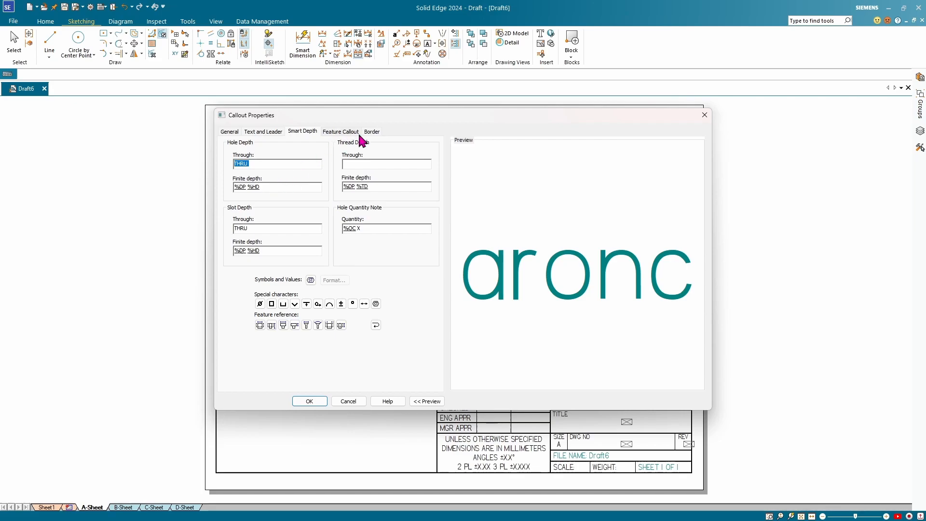
{"action": "left_click", "coordinate": [341, 131]}
{"action": "left_click", "coordinate": [372, 133]}
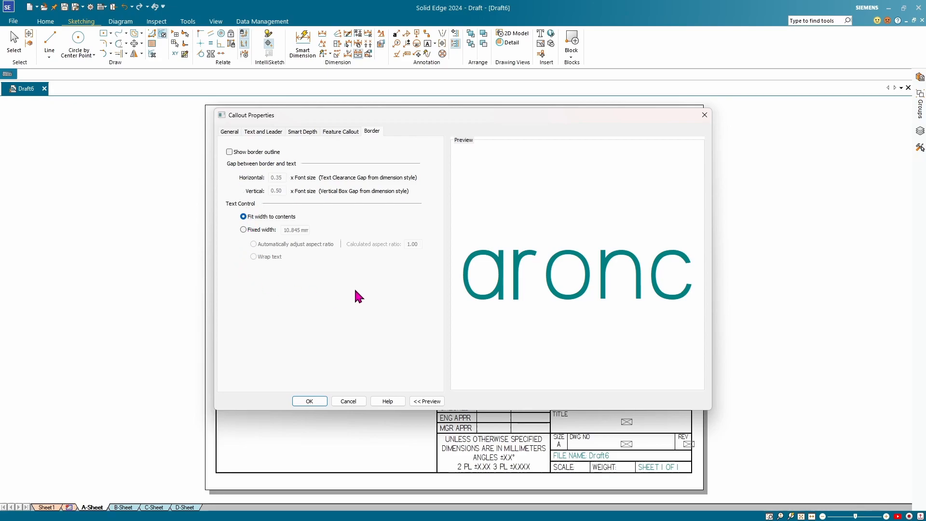
{"action": "left_click", "coordinate": [229, 131]}
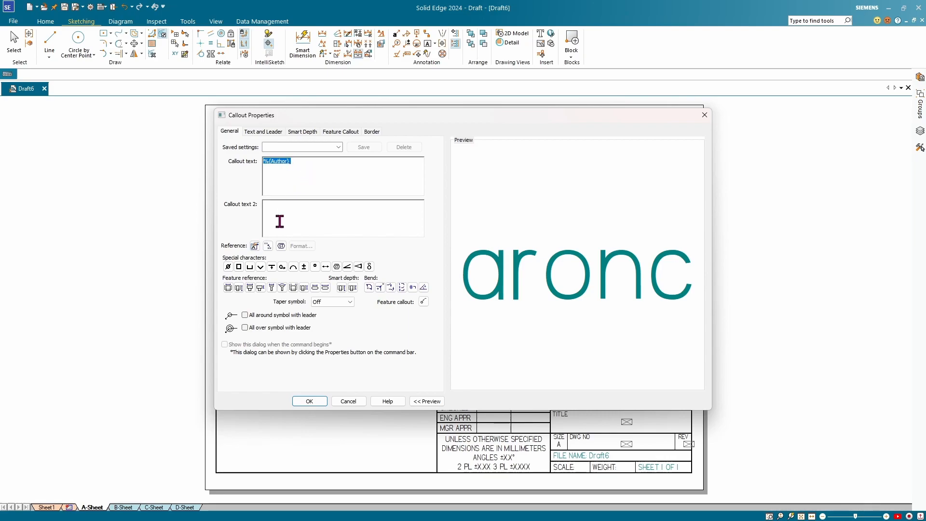
Insert the File Size property reference as a second callout line and apply it
{"action": "left_click", "coordinate": [256, 246]}
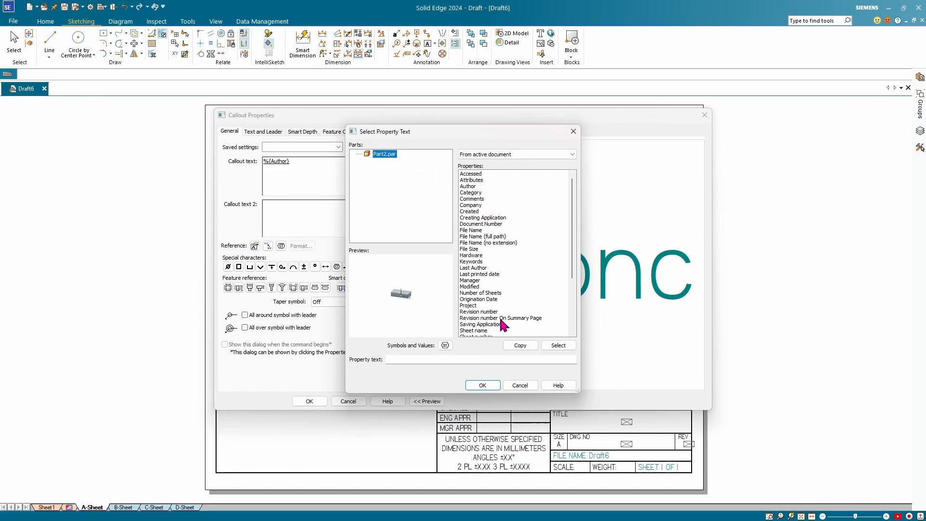
{"action": "left_click", "coordinate": [520, 385]}
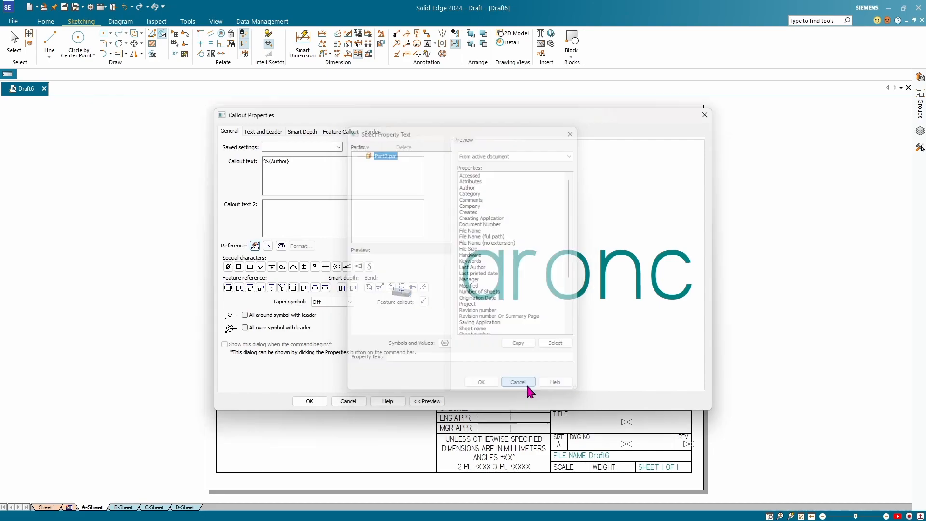
{"action": "left_click", "coordinate": [340, 211]}
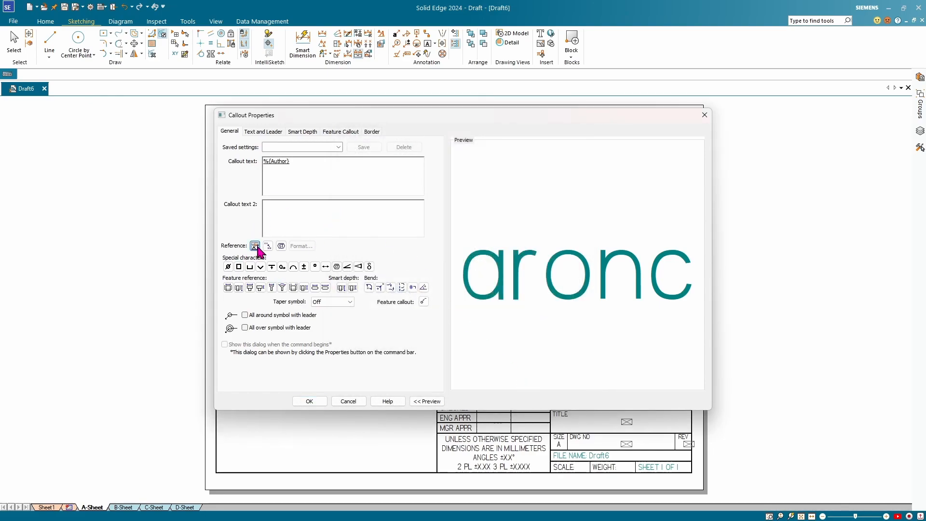
{"action": "left_click", "coordinate": [255, 246]}
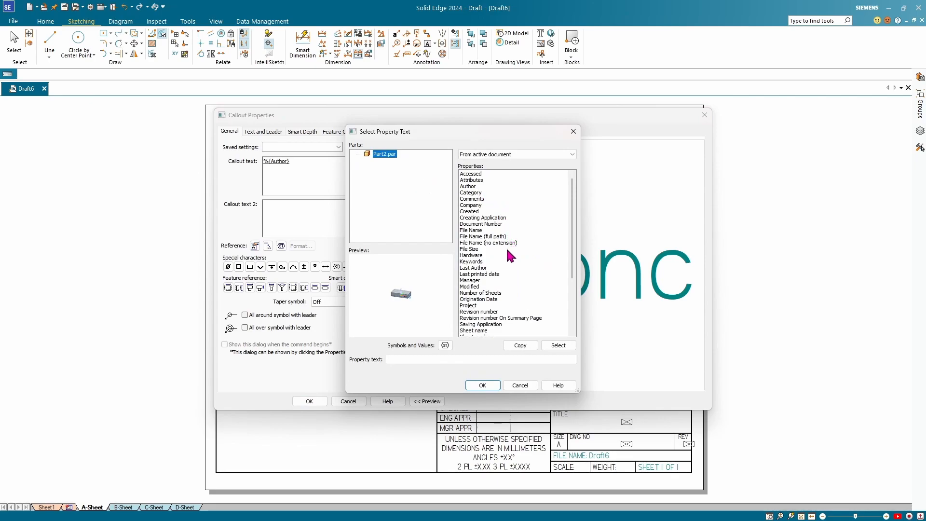
{"action": "left_click", "coordinate": [471, 250]}
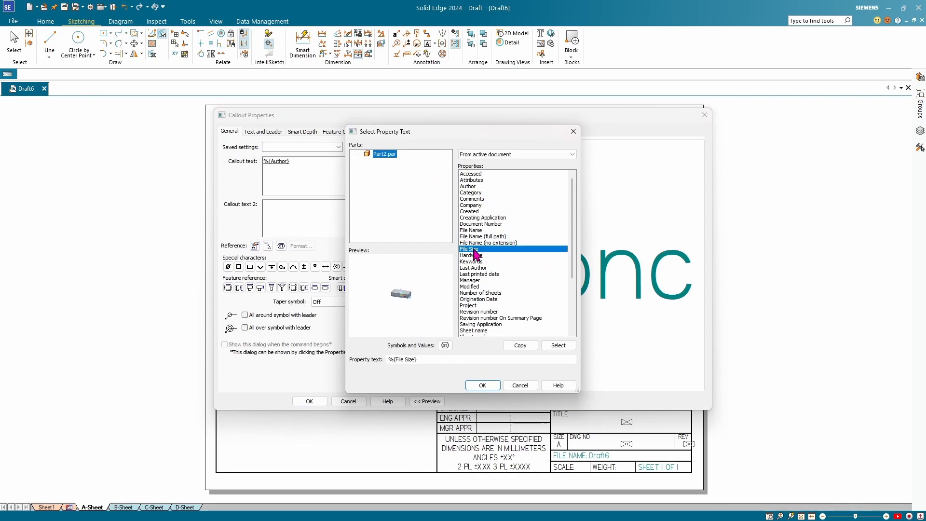
{"action": "left_click", "coordinate": [483, 385]}
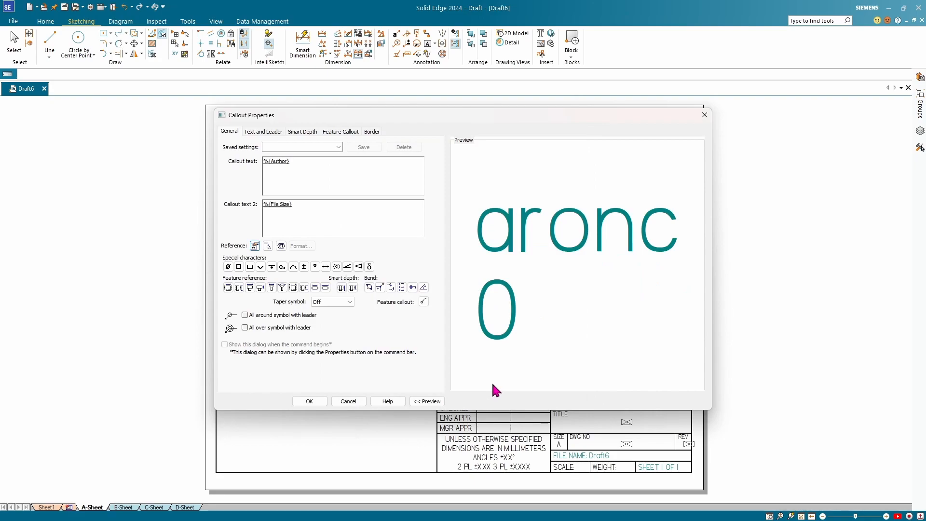
{"action": "left_click", "coordinate": [310, 402]}
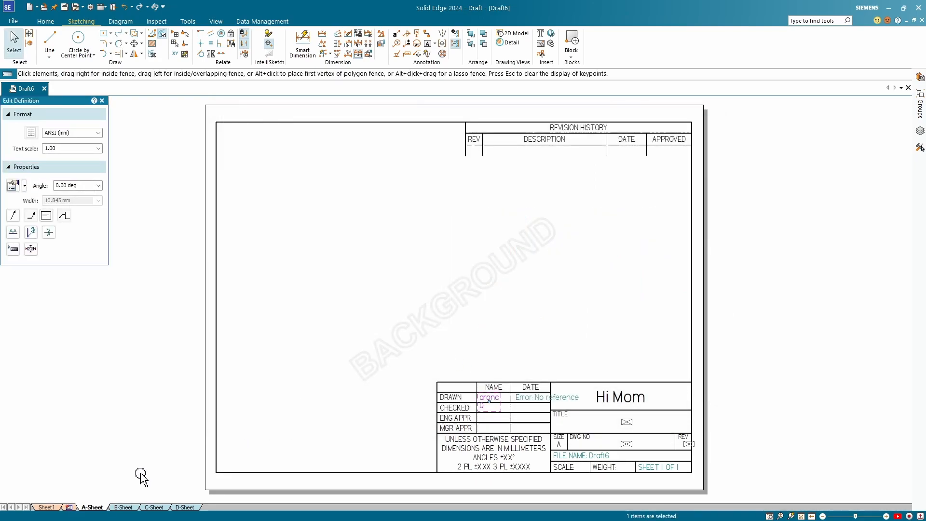
{"action": "left_click", "coordinate": [124, 506]}
{"action": "left_click", "coordinate": [92, 507]}
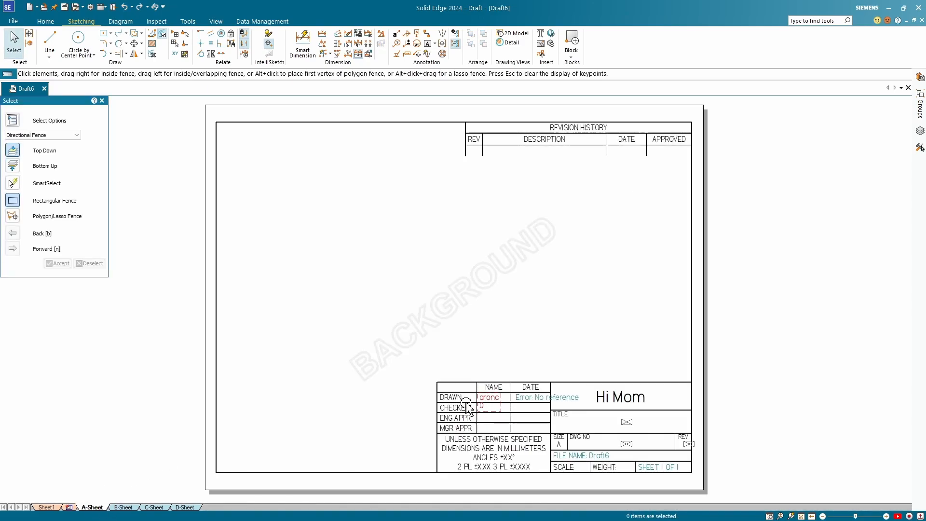
Save the draft as Part2.dft
{"action": "left_click", "coordinate": [14, 22]}
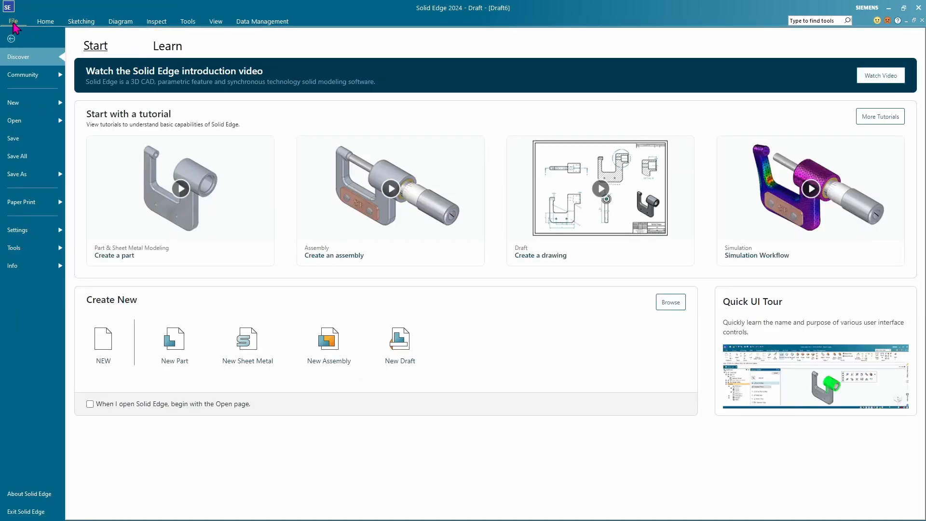
{"action": "left_click", "coordinate": [14, 138]}
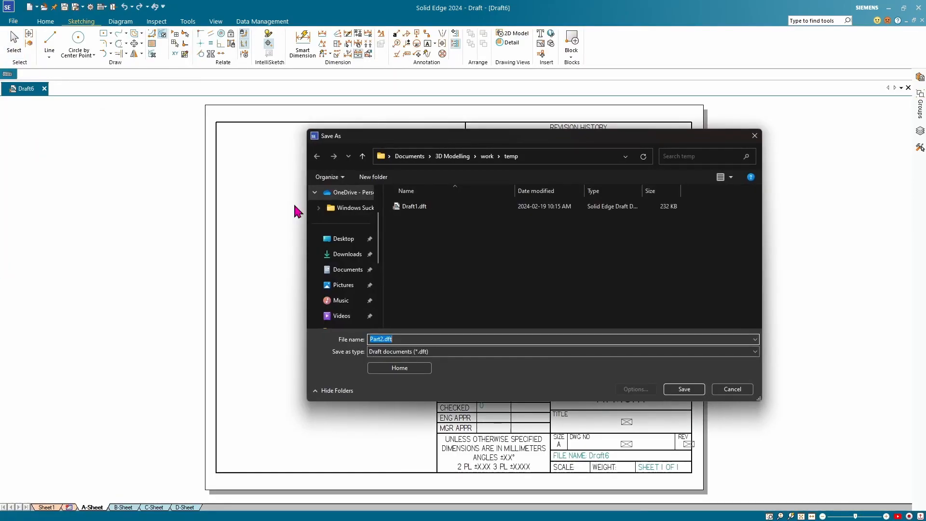
{"action": "left_click", "coordinate": [684, 389]}
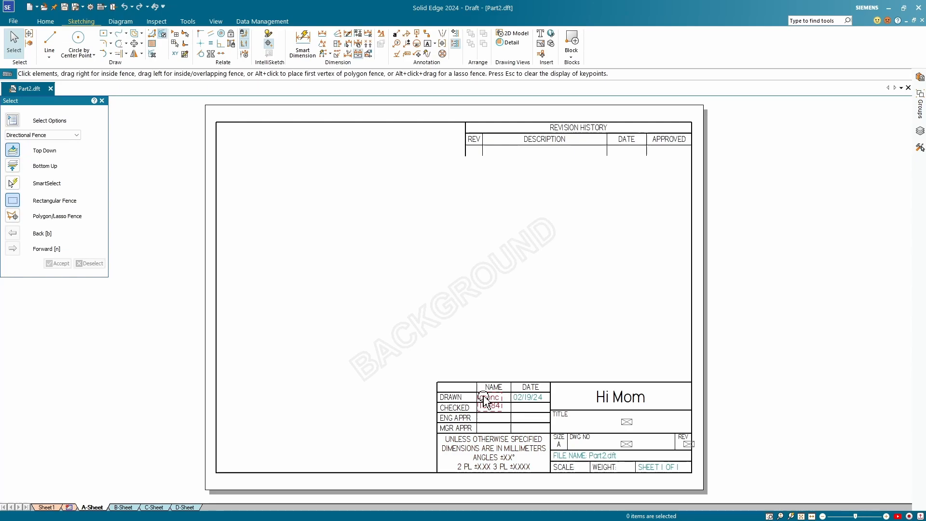
Replace the Author and File Size references in the drawn-by callout with the initials AR
{"action": "double_click", "coordinate": [487, 399]}
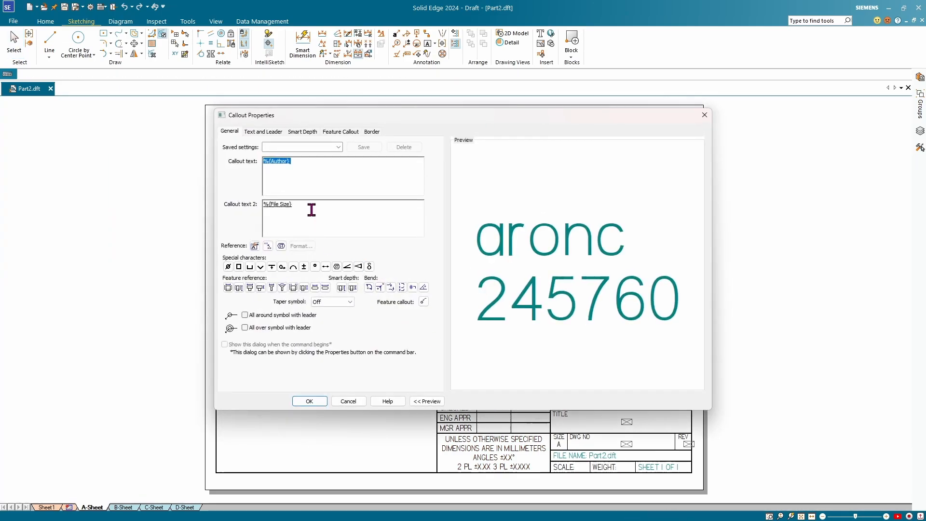
{"action": "left_click_drag", "start_coordinate": [312, 210], "coordinate": [202, 201]}
{"action": "key", "text": "Delete"}
{"action": "left_click_drag", "start_coordinate": [330, 162], "coordinate": [172, 167]}
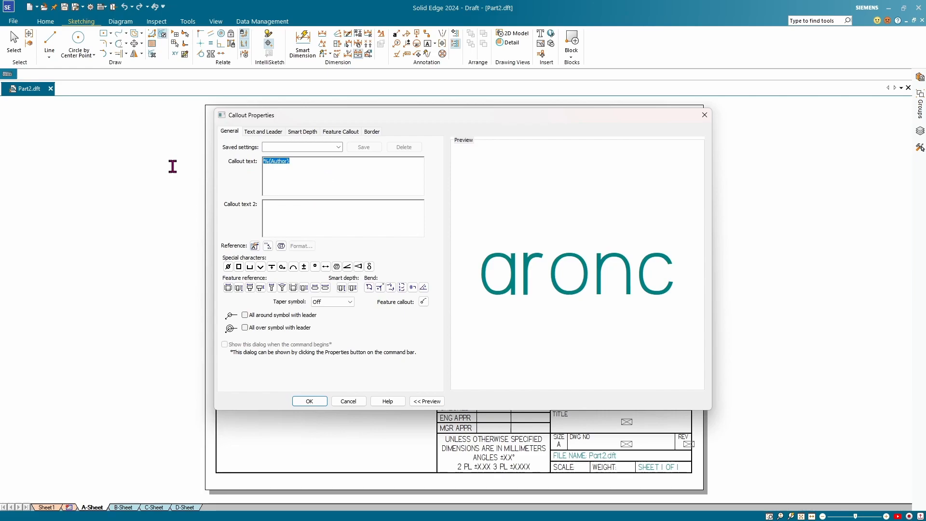
{"action": "key", "text": "Delete"}
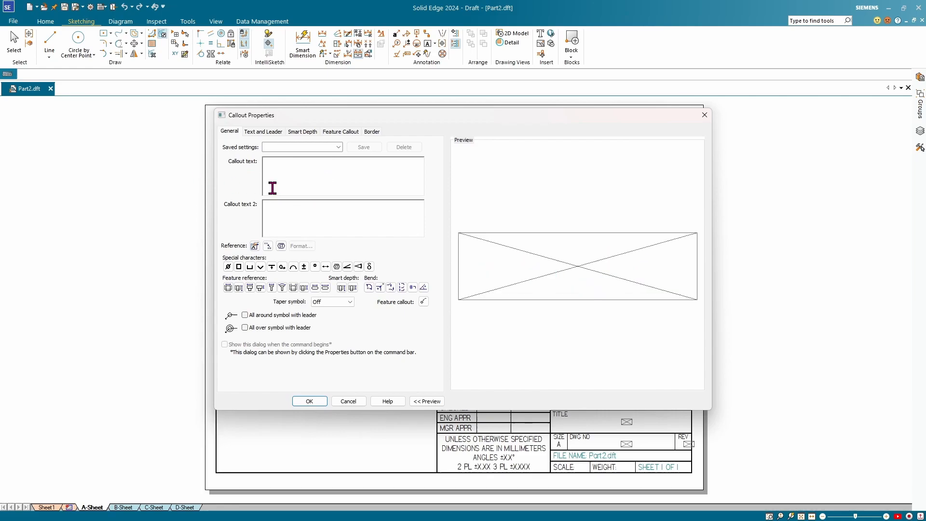
{"action": "type", "text": "AR"}
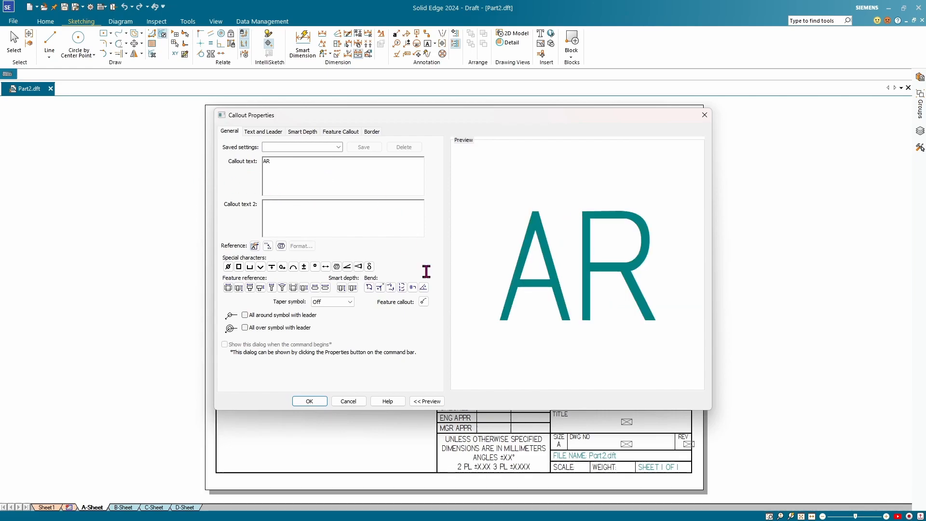
{"action": "left_click", "coordinate": [308, 400]}
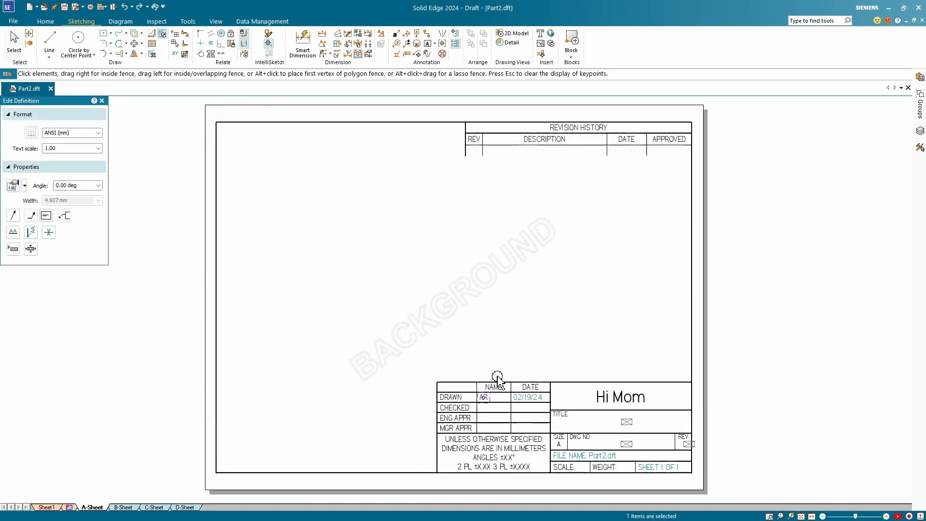
Inspect the date and TITLE callout properties and dismiss them unchanged
{"action": "left_click", "coordinate": [541, 398]}
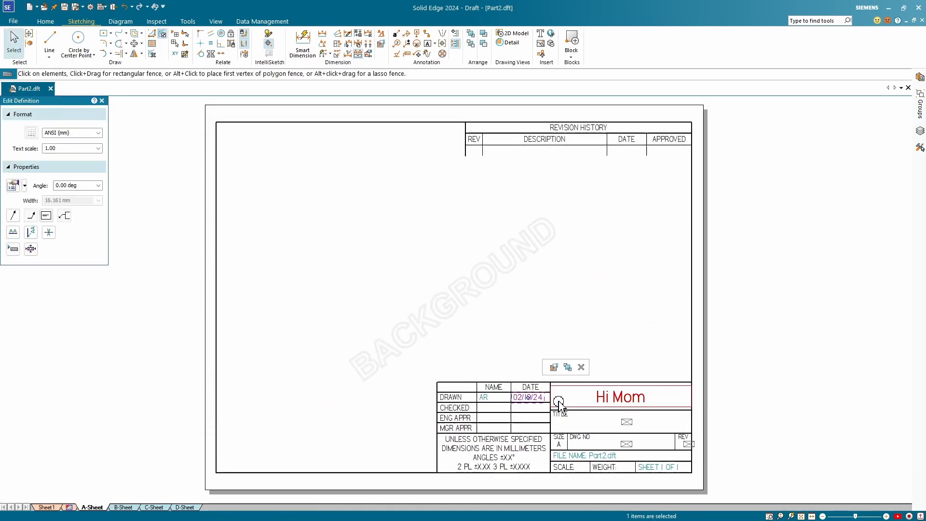
{"action": "double_click", "coordinate": [536, 398]}
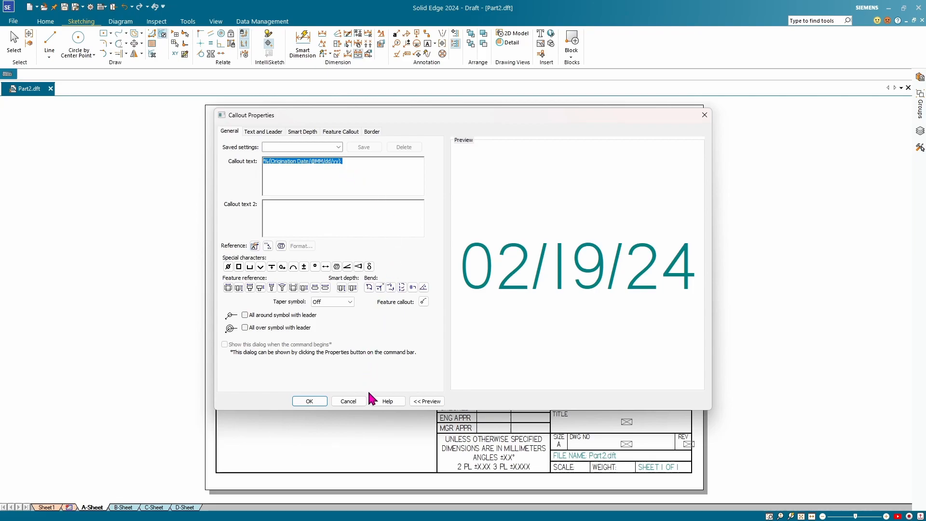
{"action": "left_click", "coordinate": [309, 400]}
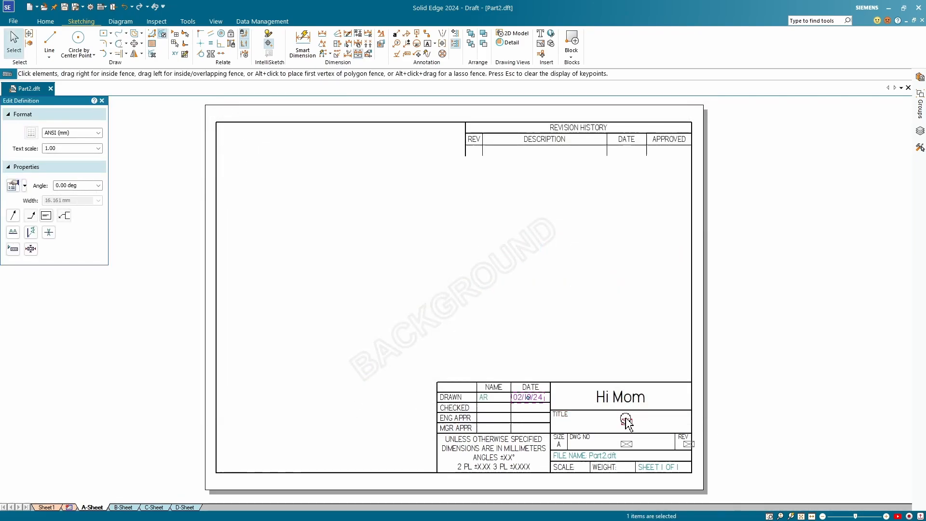
{"action": "double_click", "coordinate": [627, 421]}
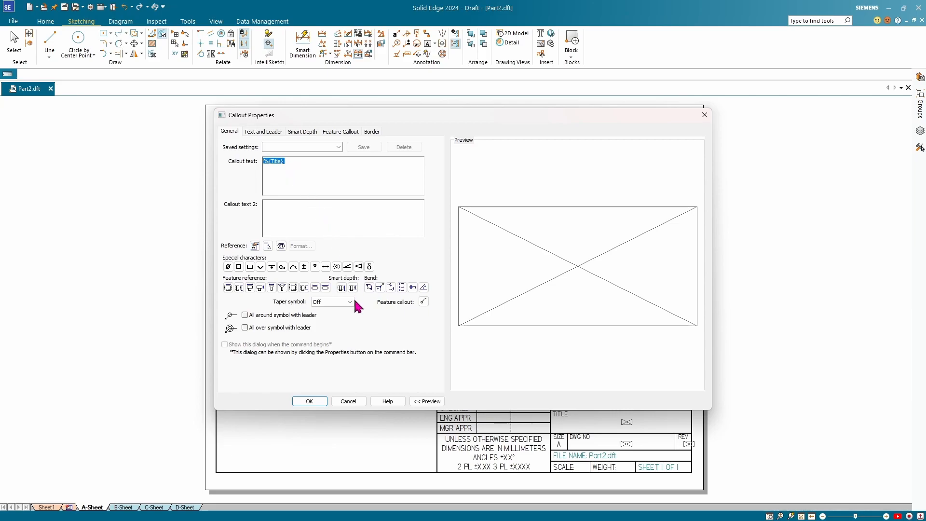
{"action": "left_click", "coordinate": [348, 400]}
{"action": "left_click", "coordinate": [686, 447]}
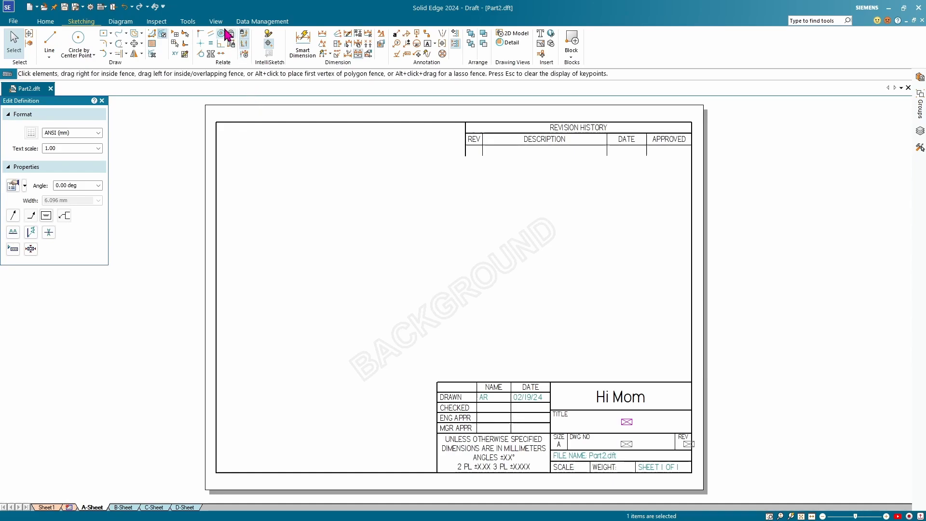
In File Properties, filter editable fields and enter title 'My file' and subject 'A brick'
{"action": "left_click", "coordinate": [259, 21]}
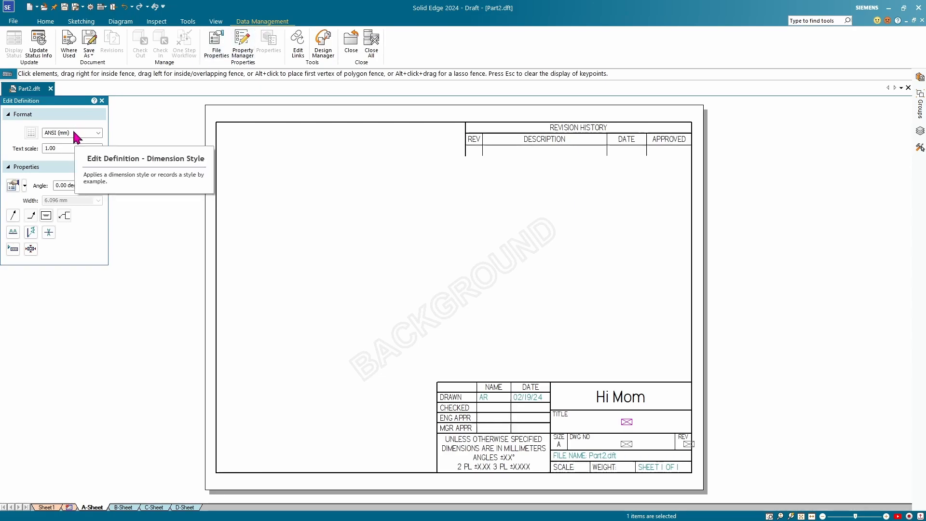
{"action": "left_click", "coordinate": [215, 46]}
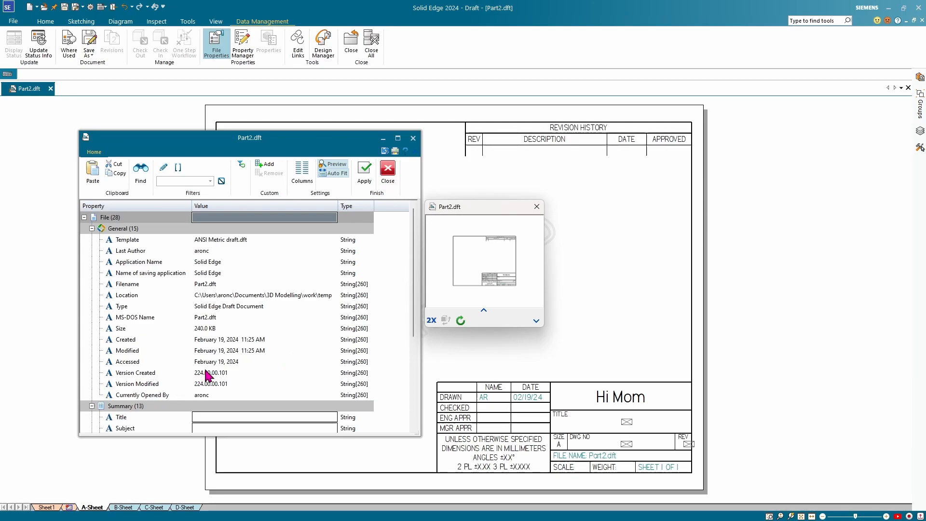
{"action": "scroll", "coordinate": [208, 377], "scroll_direction": "down", "scroll_amount": 1}
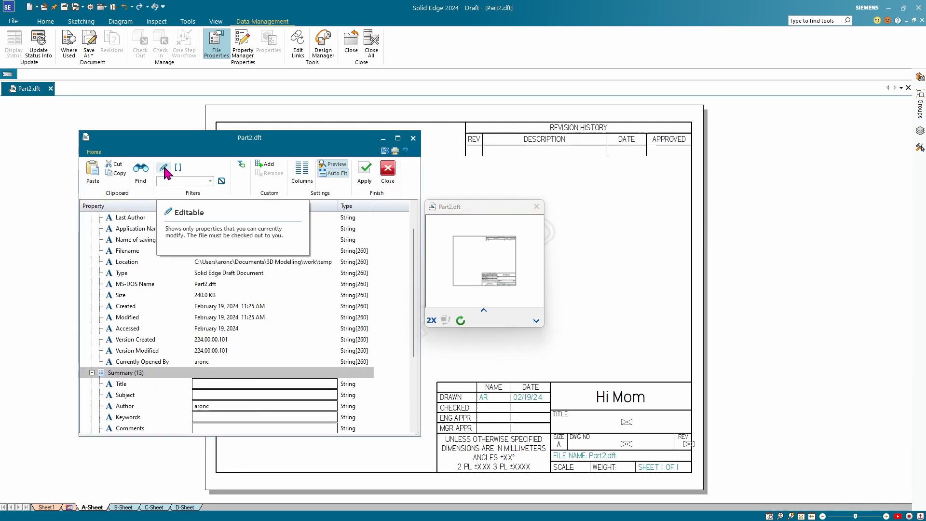
{"action": "left_click", "coordinate": [165, 171]}
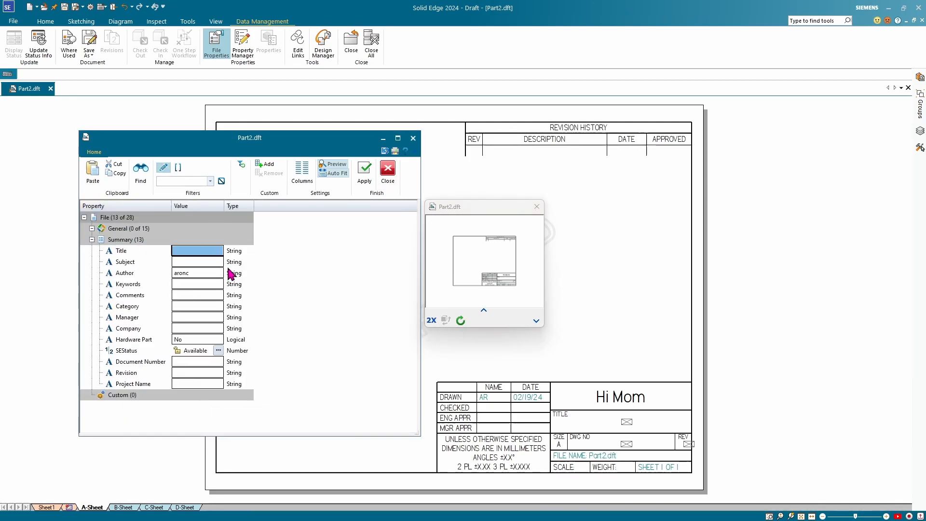
{"action": "left_click", "coordinate": [211, 250]}
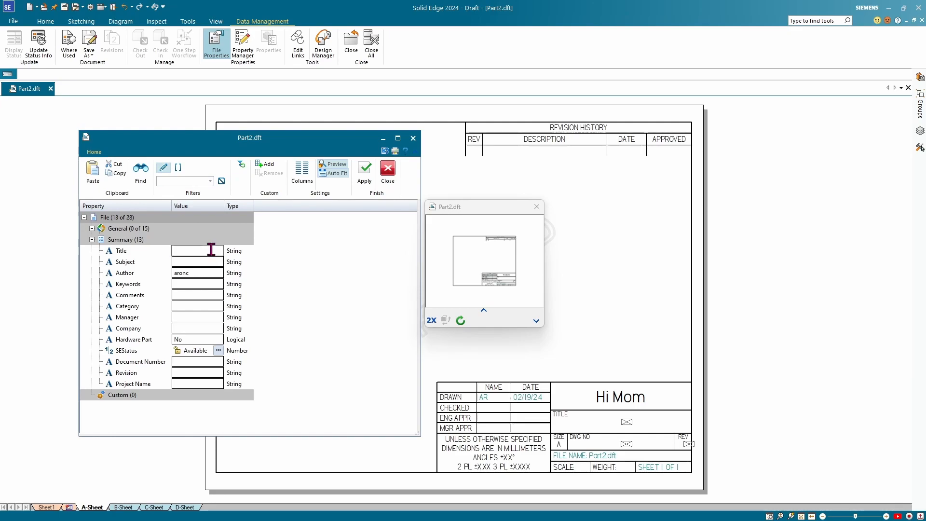
{"action": "type", "text": "My file"}
{"action": "left_click", "coordinate": [197, 261]}
{"action": "type", "text": "A brick"}
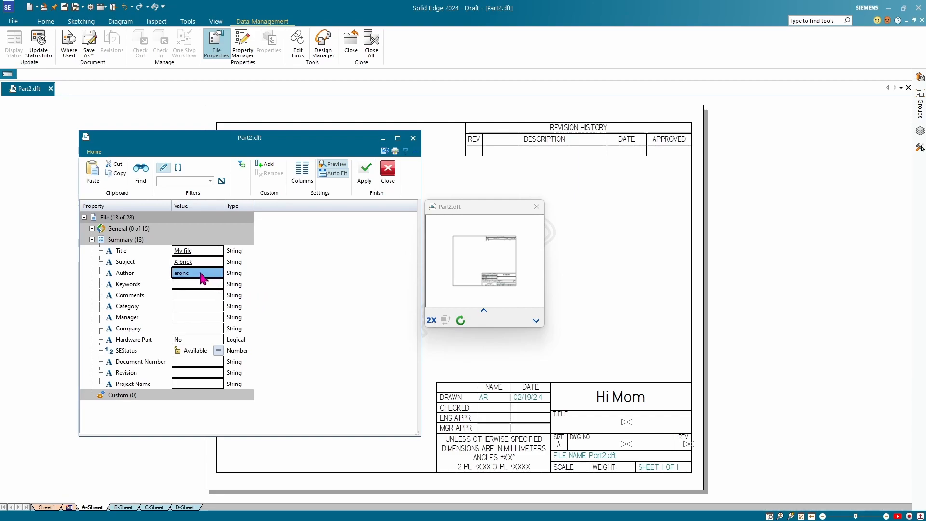
{"action": "left_click", "coordinate": [161, 274]}
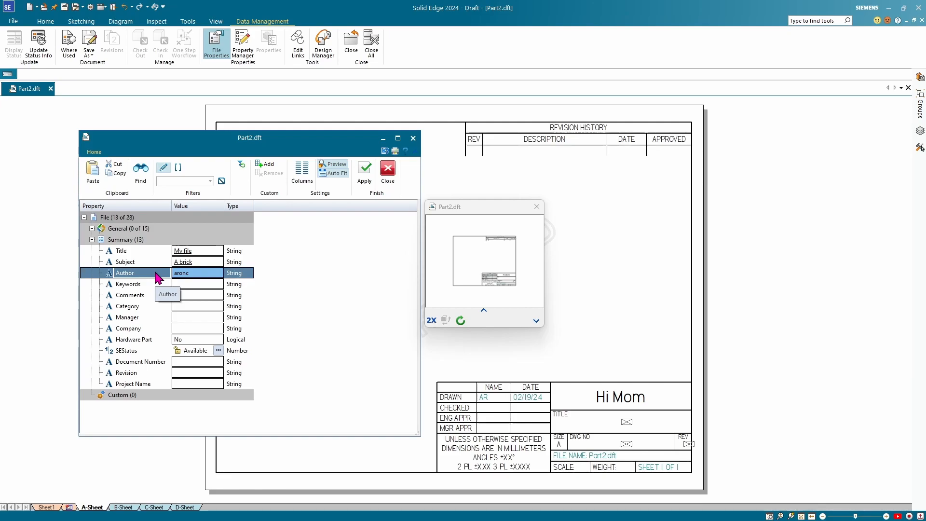
Enter author AR, revision 002, project My Project, document number 12345, and apply
{"action": "left_click", "coordinate": [197, 273]}
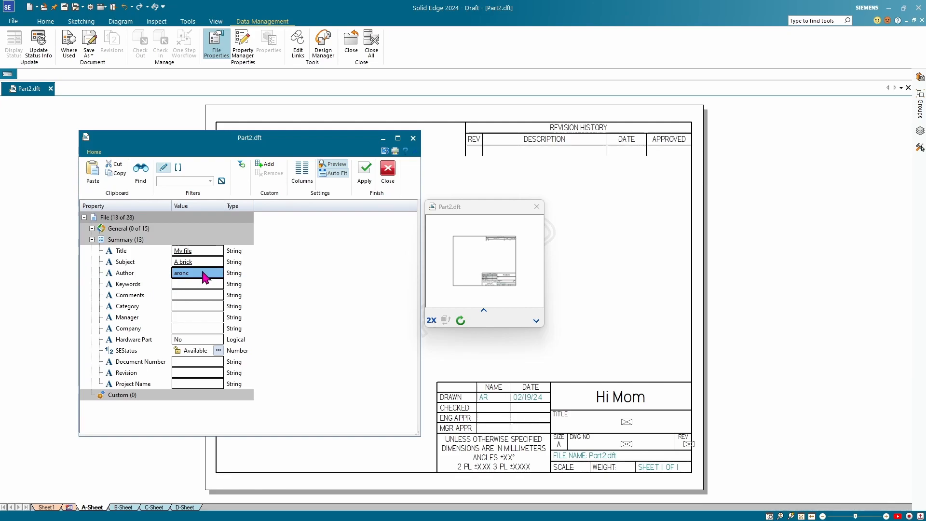
{"action": "type", "text": "AR"}
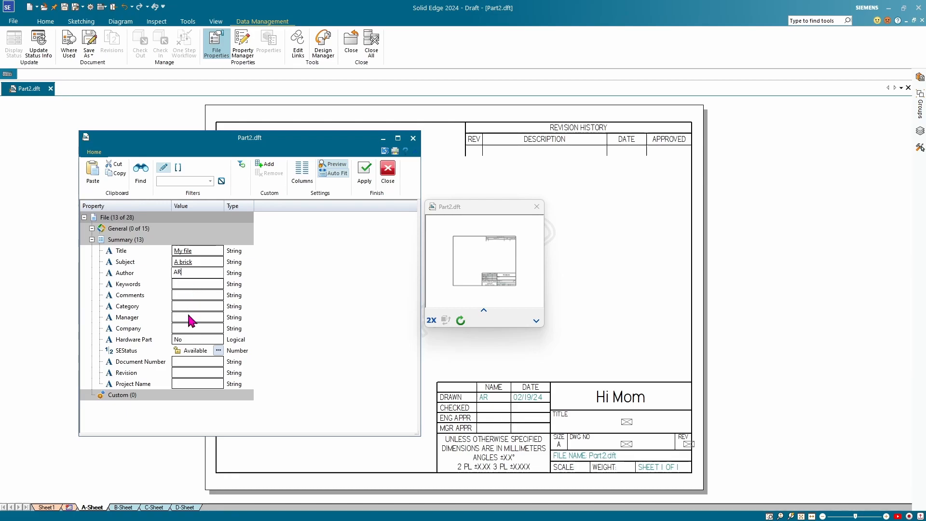
{"action": "left_click", "coordinate": [192, 372]}
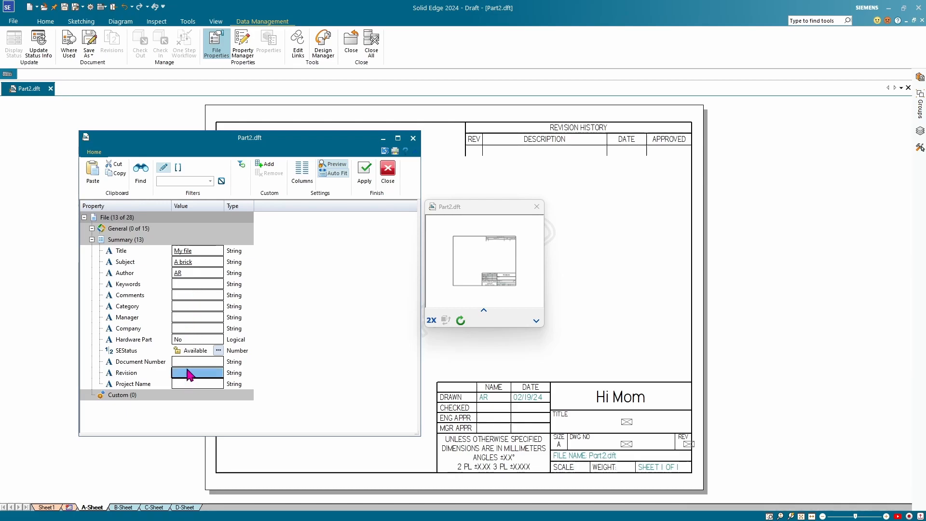
{"action": "type", "text": "002"}
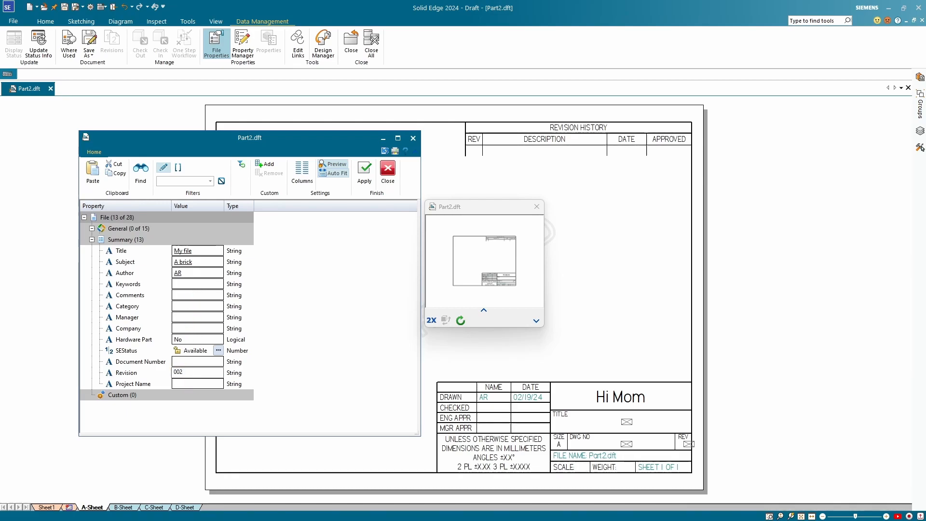
{"action": "left_click", "coordinate": [186, 384]}
{"action": "type", "text": "My Pr"}
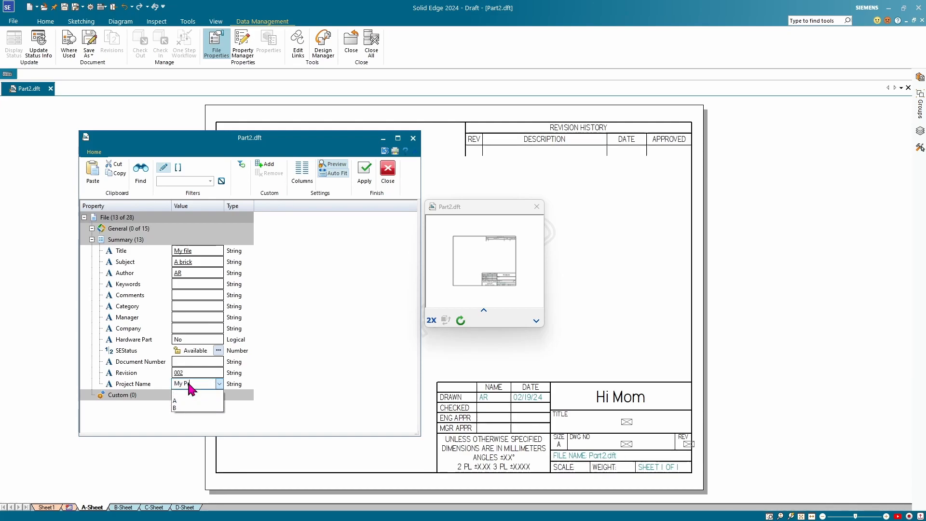
{"action": "type", "text": "oject"}
{"action": "left_click", "coordinate": [197, 361]}
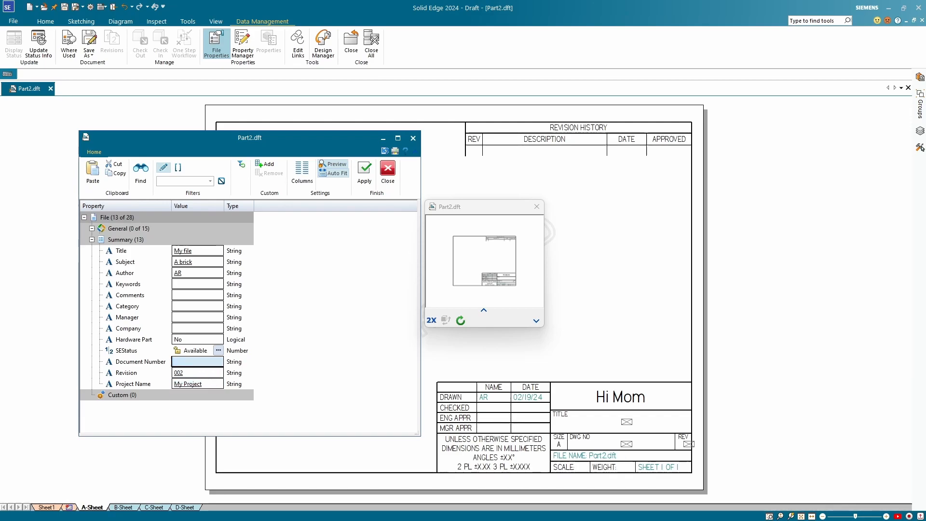
{"action": "type", "text": "12345"}
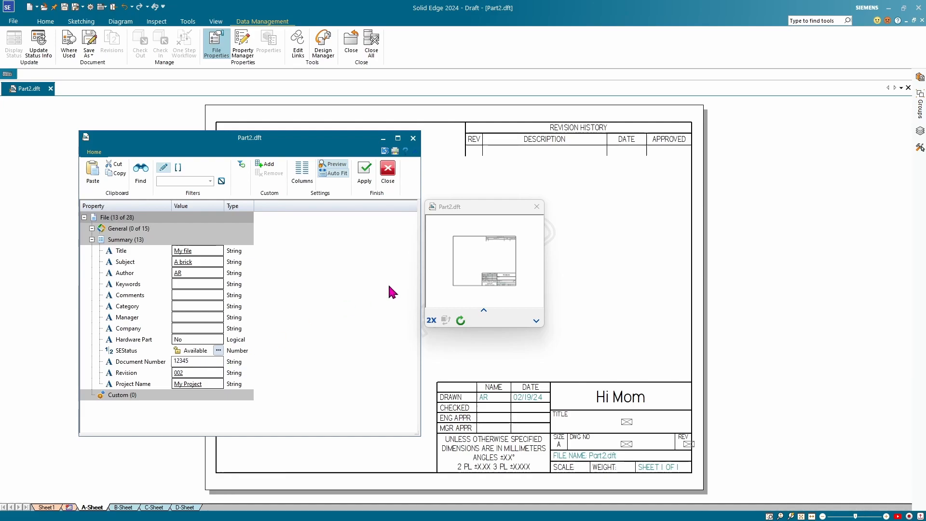
{"action": "left_click", "coordinate": [365, 172]}
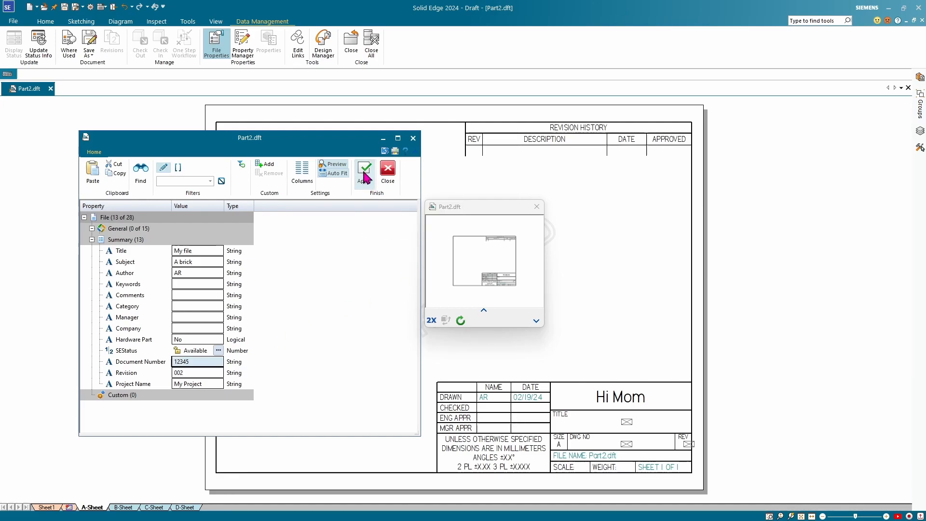
Close File Properties and return to Sheet1 showing My file, 12345 and 002
{"action": "left_click", "coordinate": [389, 171]}
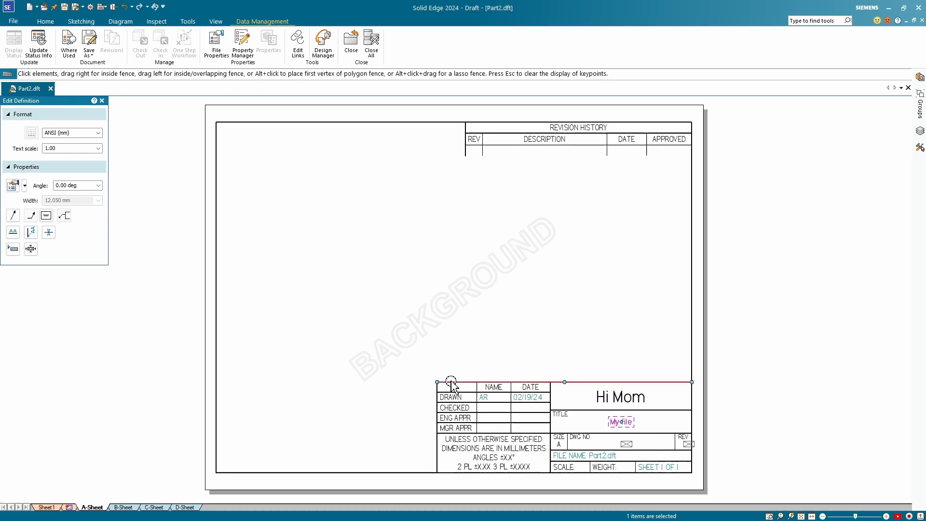
{"action": "left_click", "coordinate": [46, 507]}
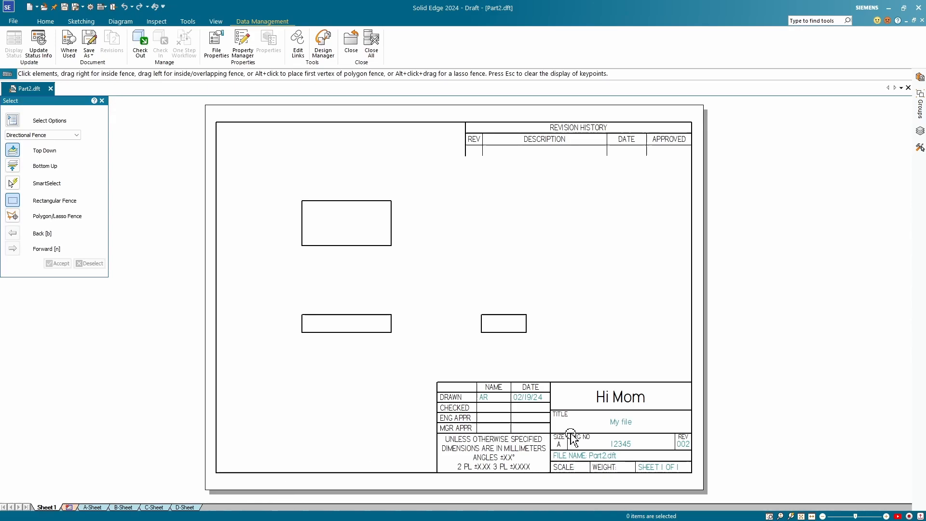